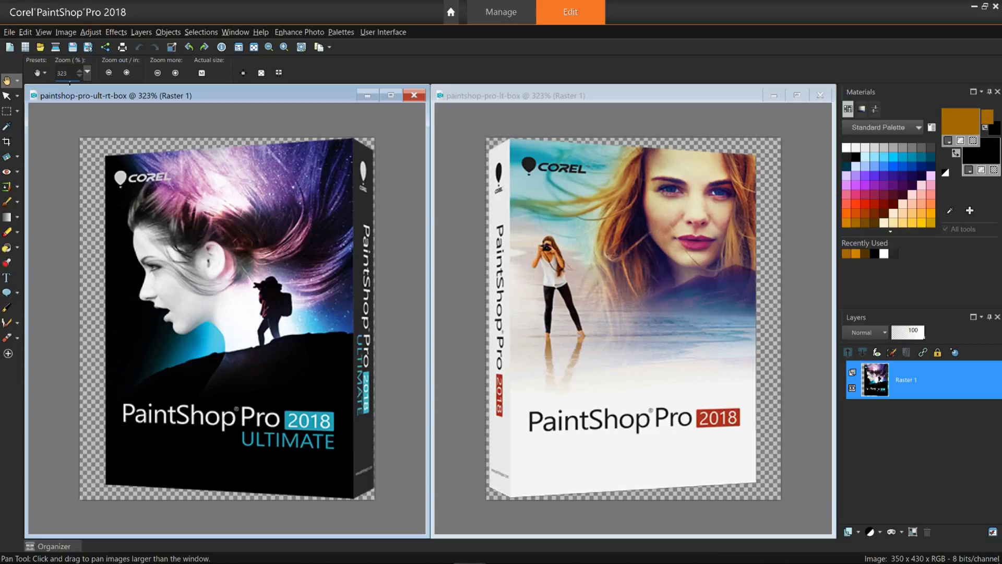
# Step: In General Program Preferences, try tiny and small transparency grid sizes, then return to medium
pyautogui.click(9, 31)
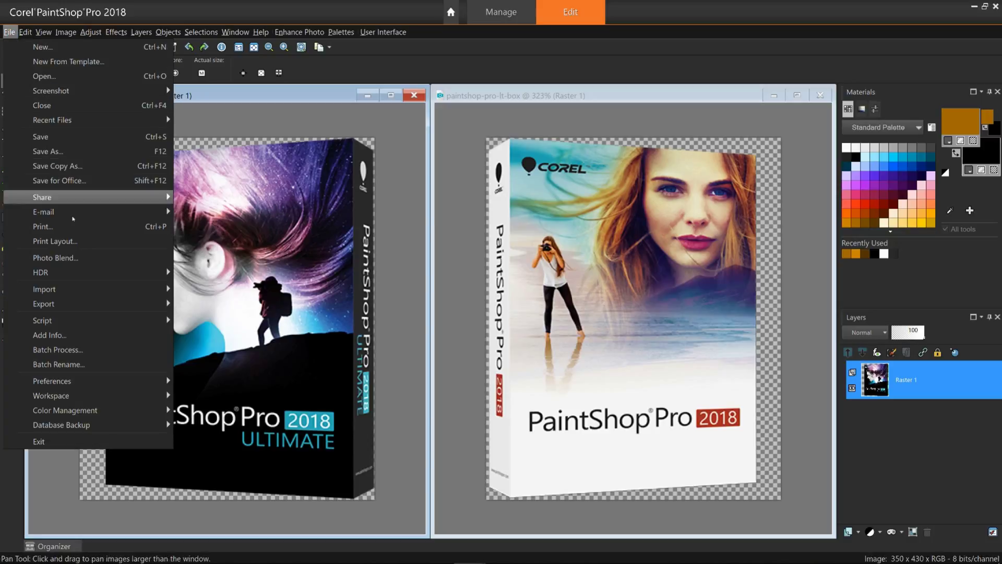
pyautogui.moveTo(53, 376)
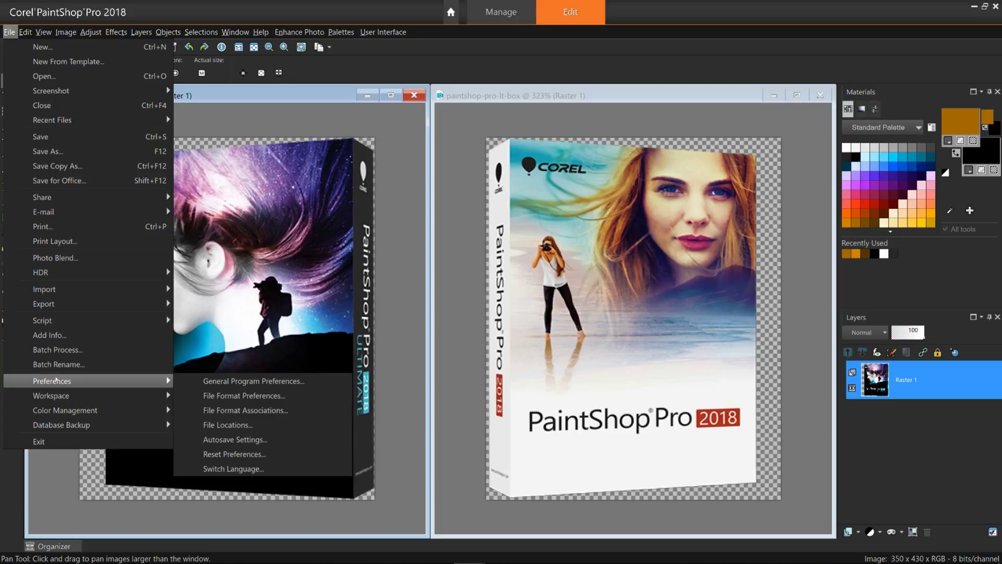
pyautogui.click(183, 386)
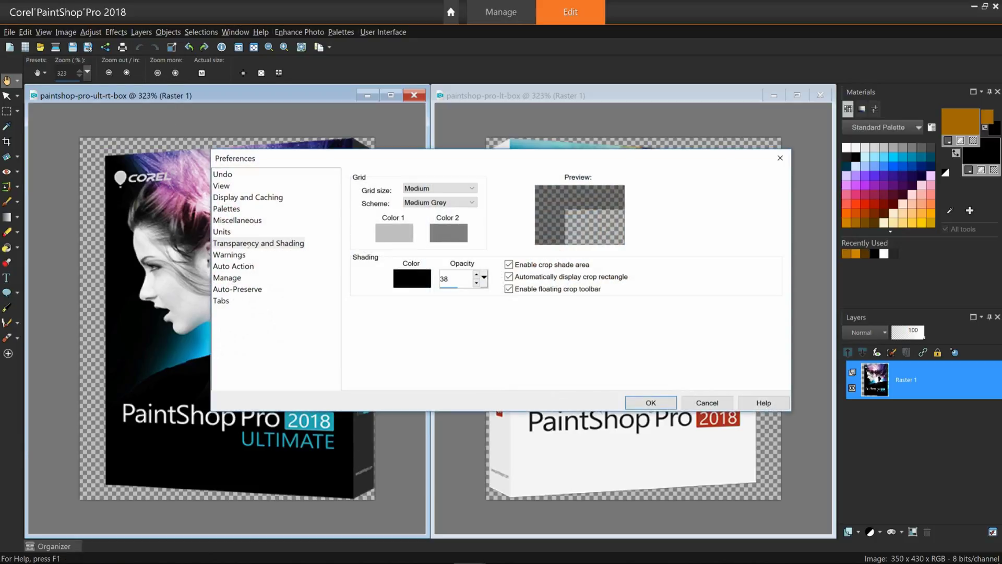
pyautogui.click(470, 188)
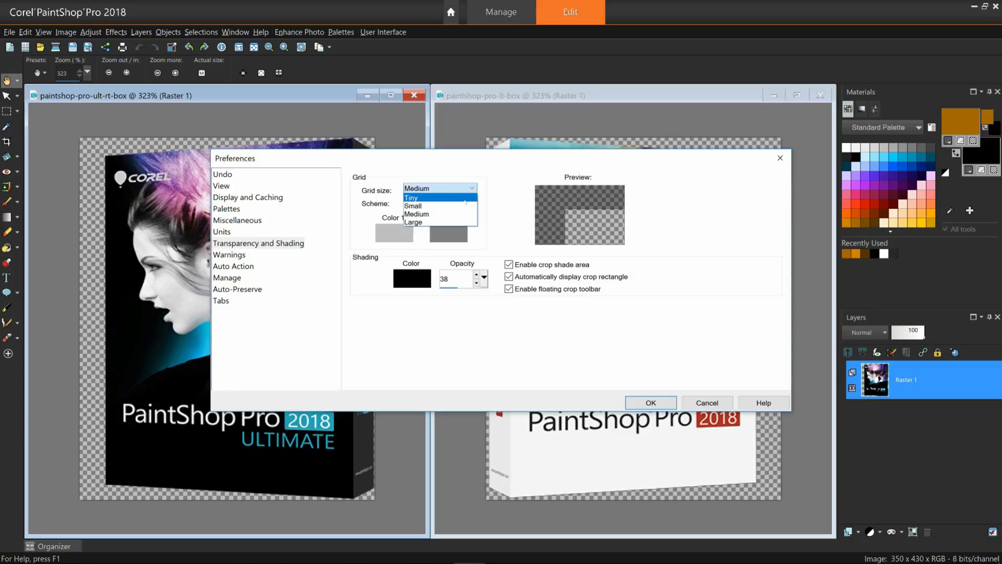
pyautogui.click(467, 198)
pyautogui.click(469, 190)
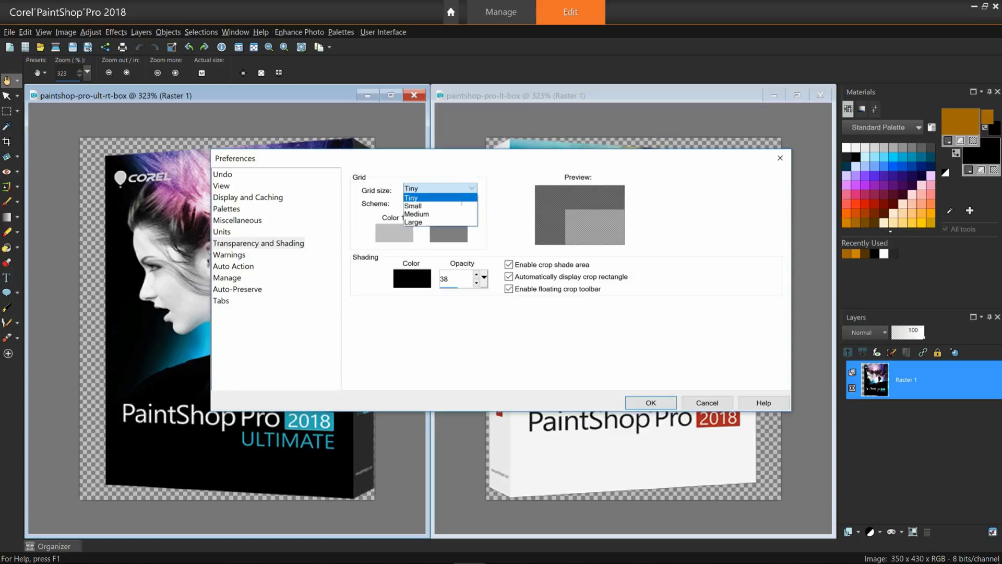
pyautogui.click(464, 200)
pyautogui.click(463, 189)
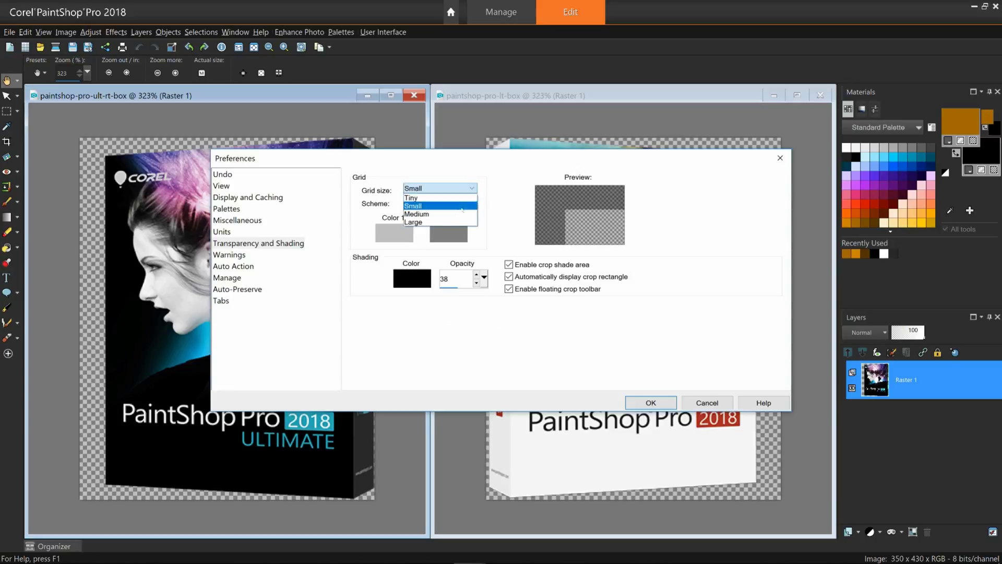
pyautogui.click(460, 213)
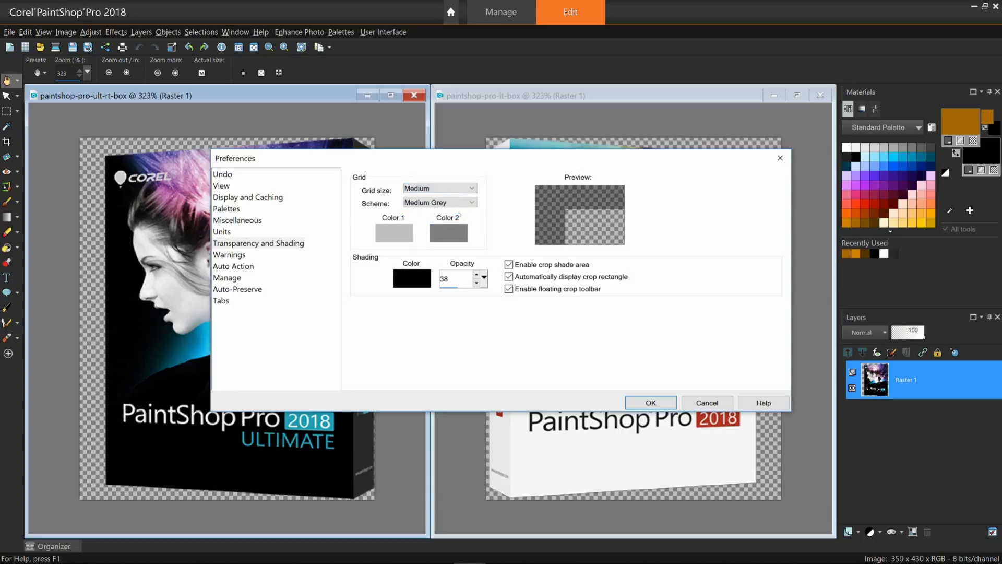
# Step: Set the grid colour scheme to Custom 3 with bright green as Color 1, and apply
pyautogui.click(461, 205)
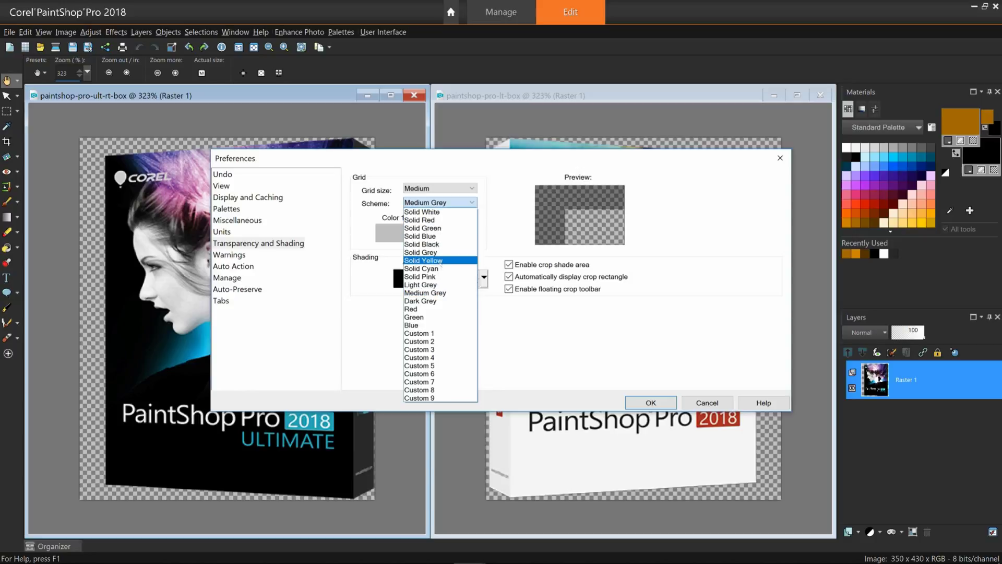
pyautogui.click(441, 267)
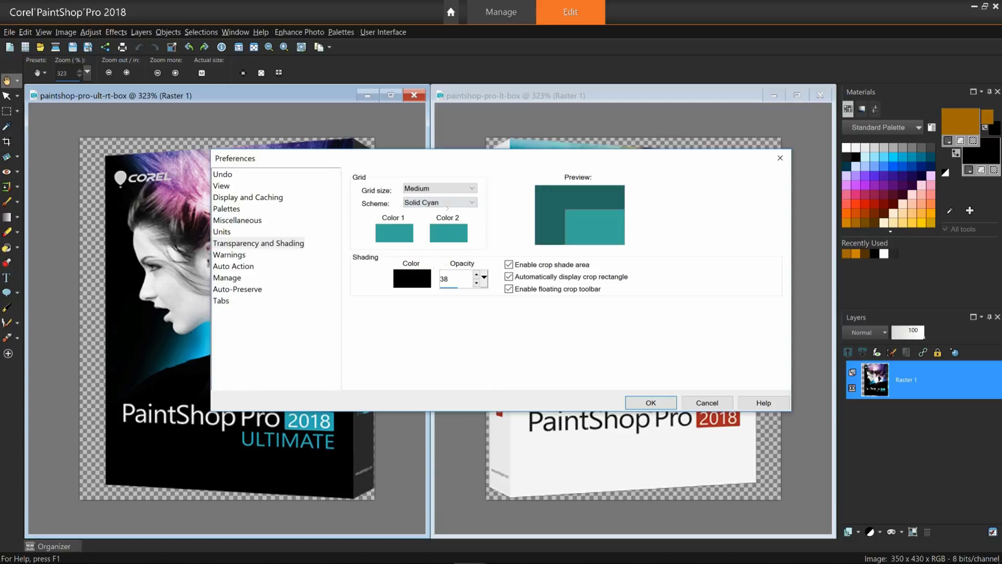
pyautogui.click(448, 204)
pyautogui.click(436, 349)
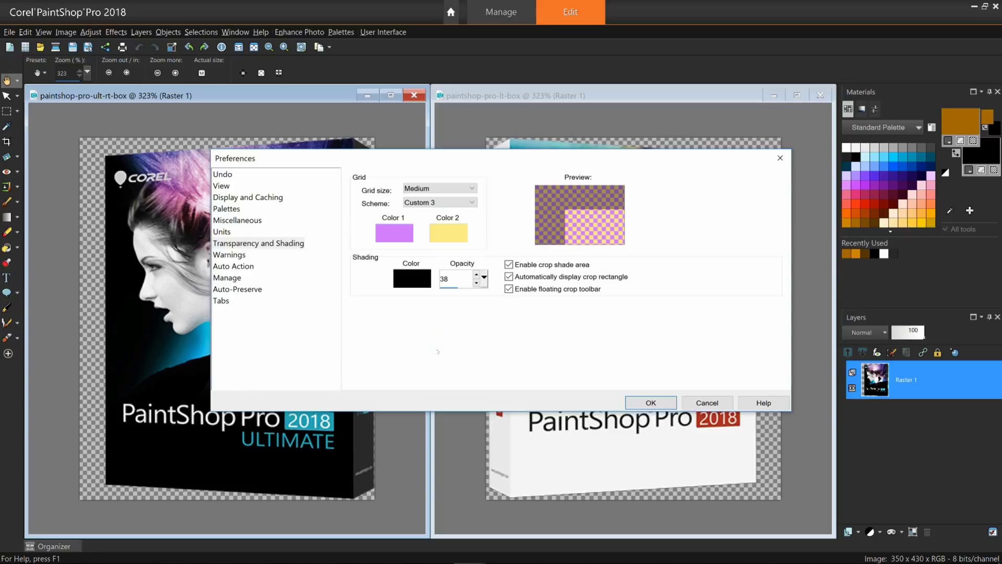
pyautogui.click(394, 232)
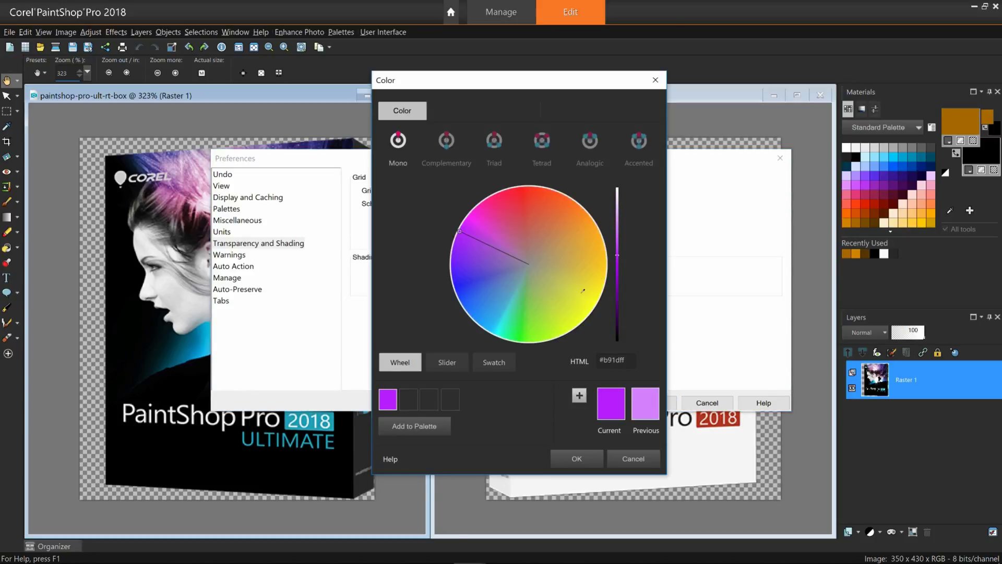
pyautogui.click(517, 331)
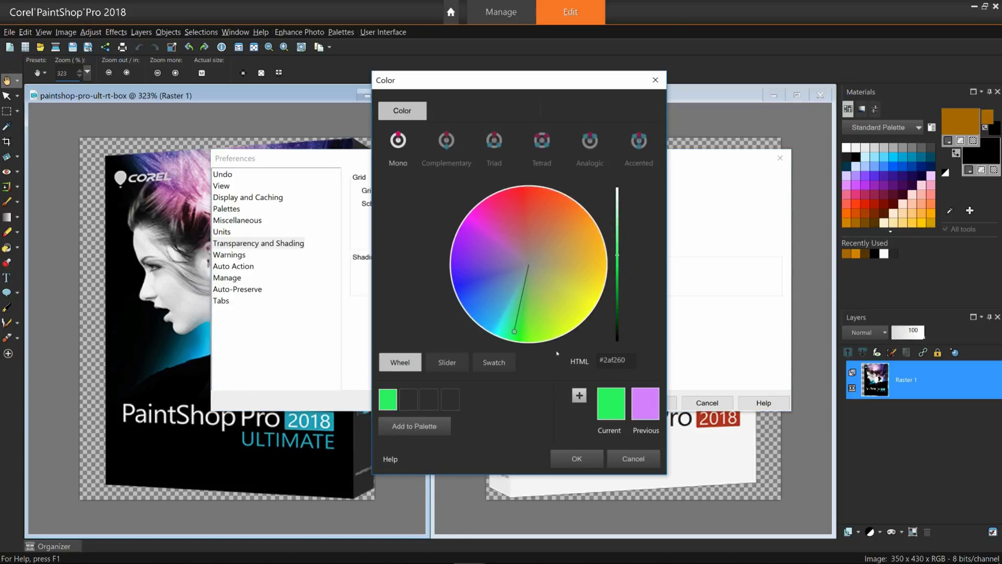
pyautogui.click(577, 458)
pyautogui.click(645, 405)
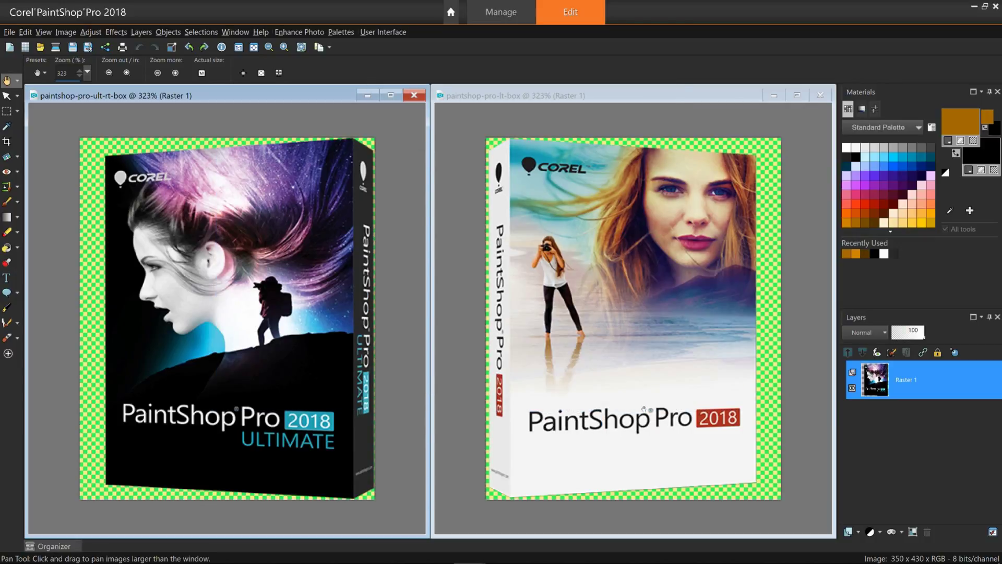
# Step: In File Format Preferences' PNG settings, keep transparency mapped to layer transparency and confirm
pyautogui.click(9, 32)
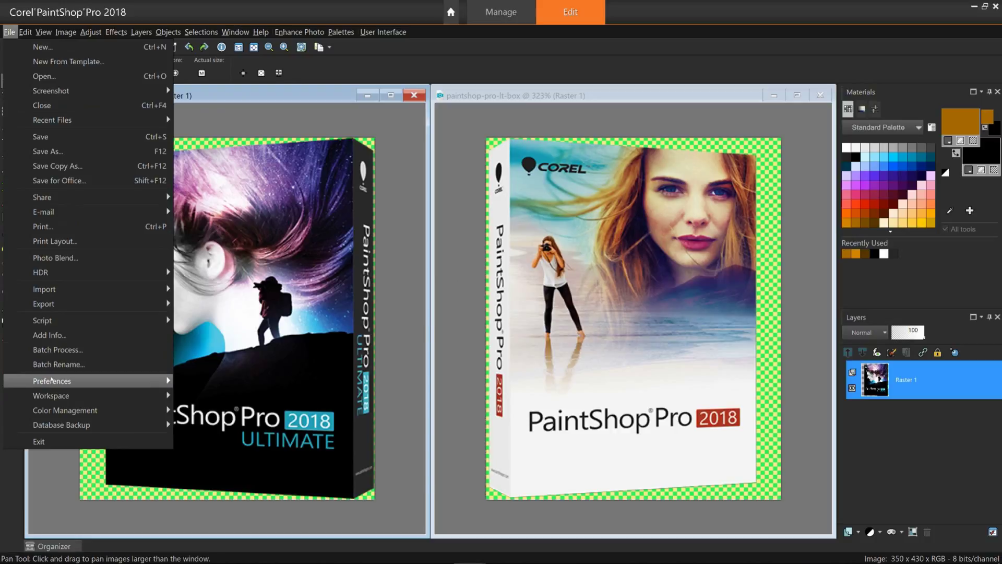
pyautogui.moveTo(52, 381)
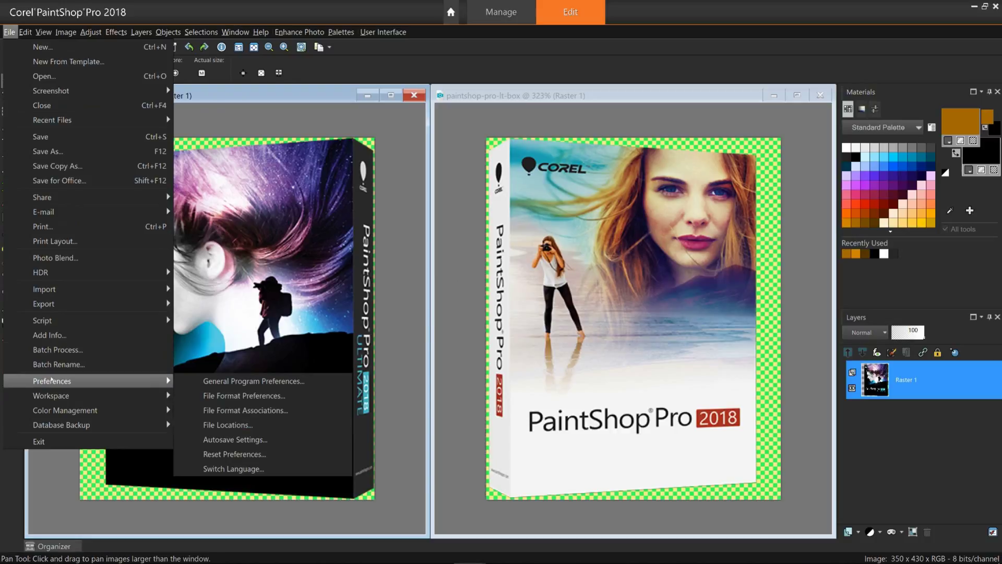
pyautogui.click(244, 395)
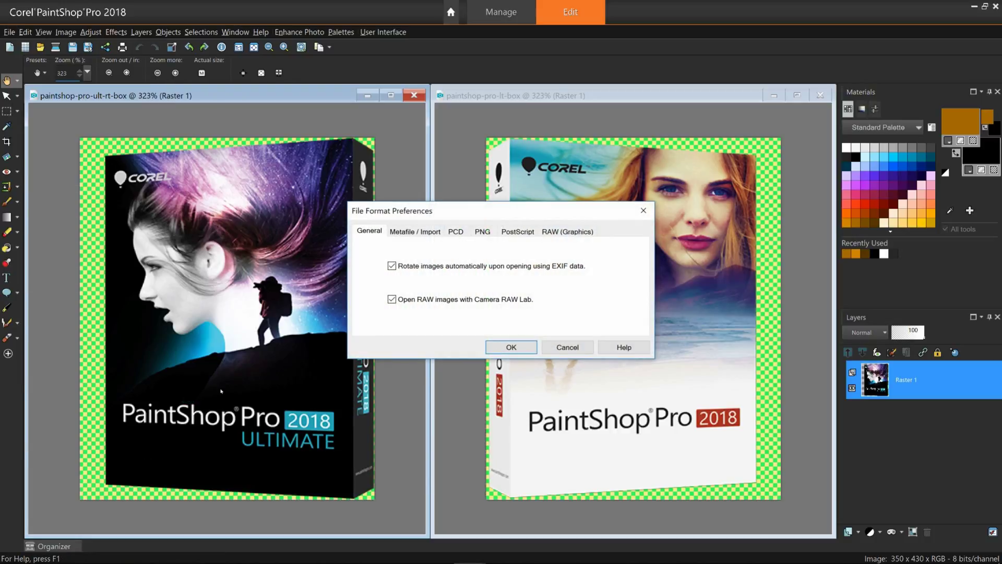
pyautogui.click(481, 232)
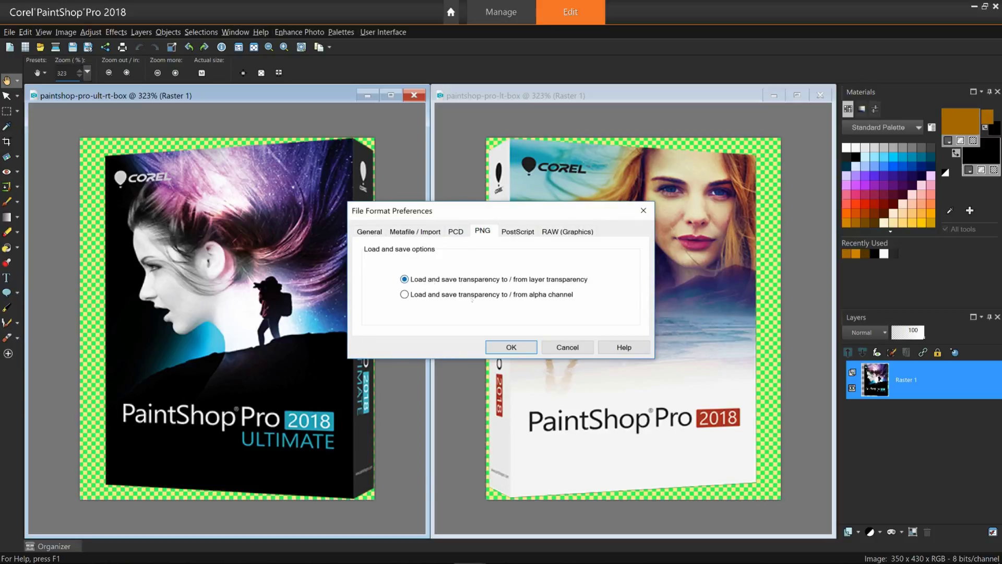
pyautogui.click(509, 349)
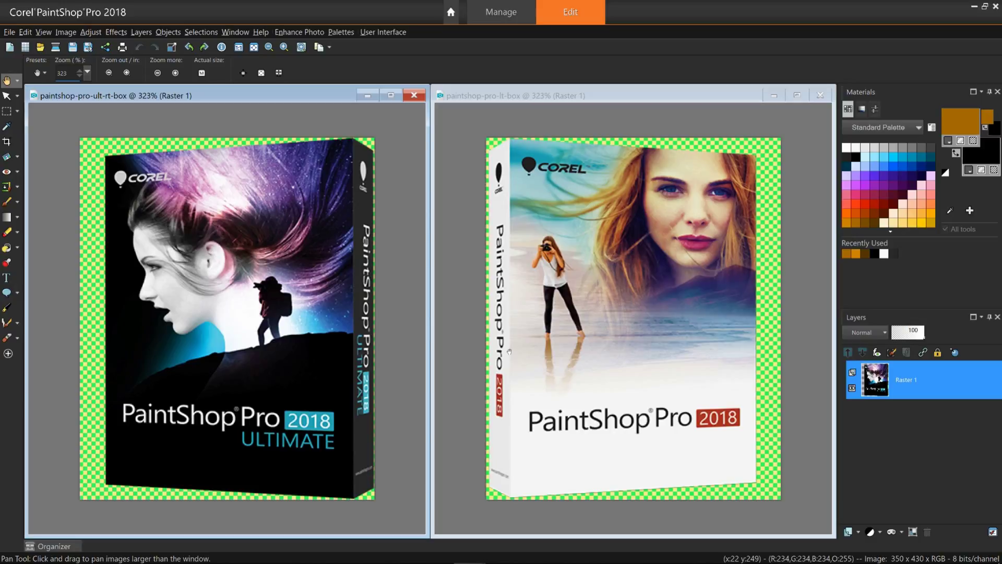
# Step: Export the box image through PNG Optimizer with palette colours, preview zoom 500, and dithering 100%
pyautogui.click(10, 32)
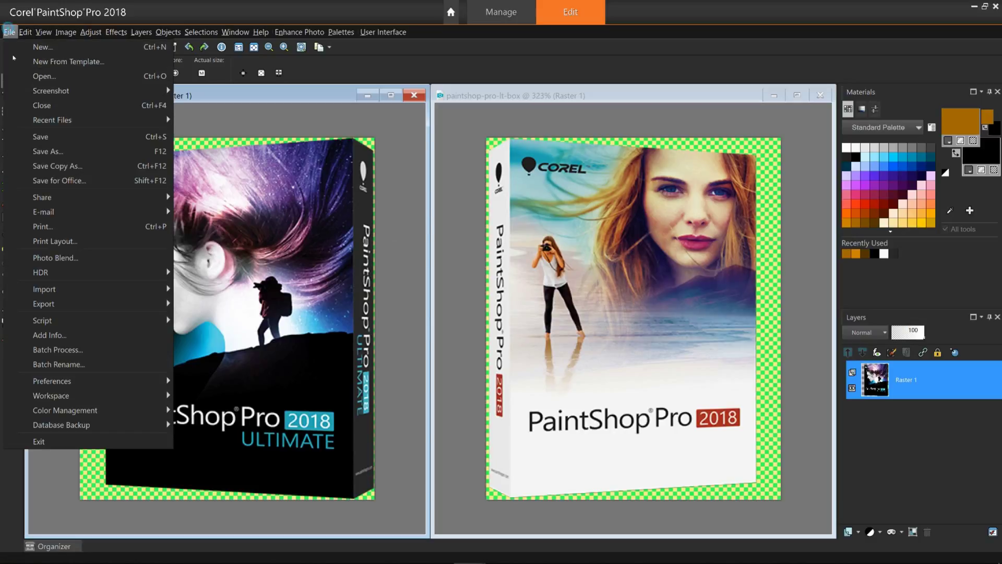
pyautogui.moveTo(59, 300)
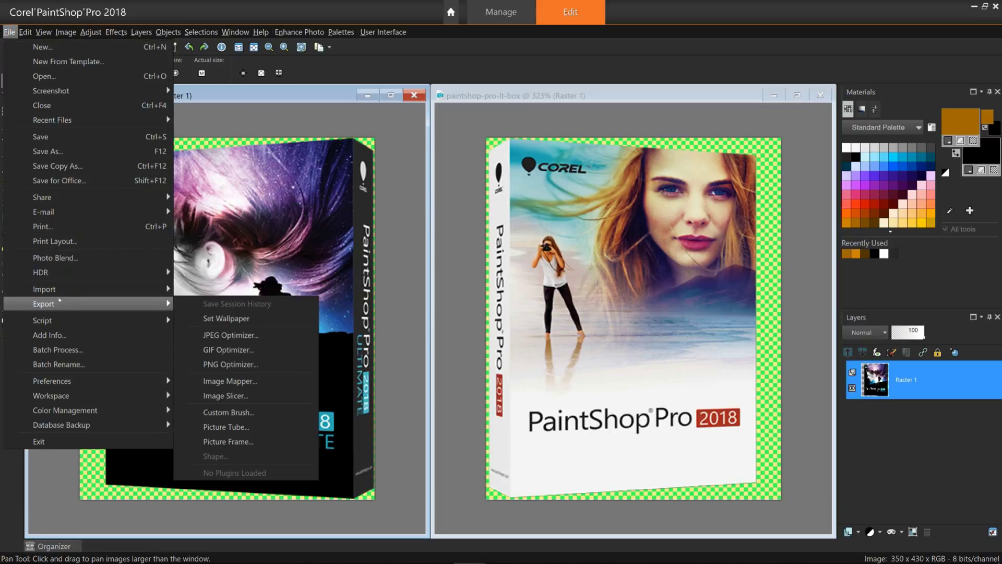
pyautogui.click(237, 364)
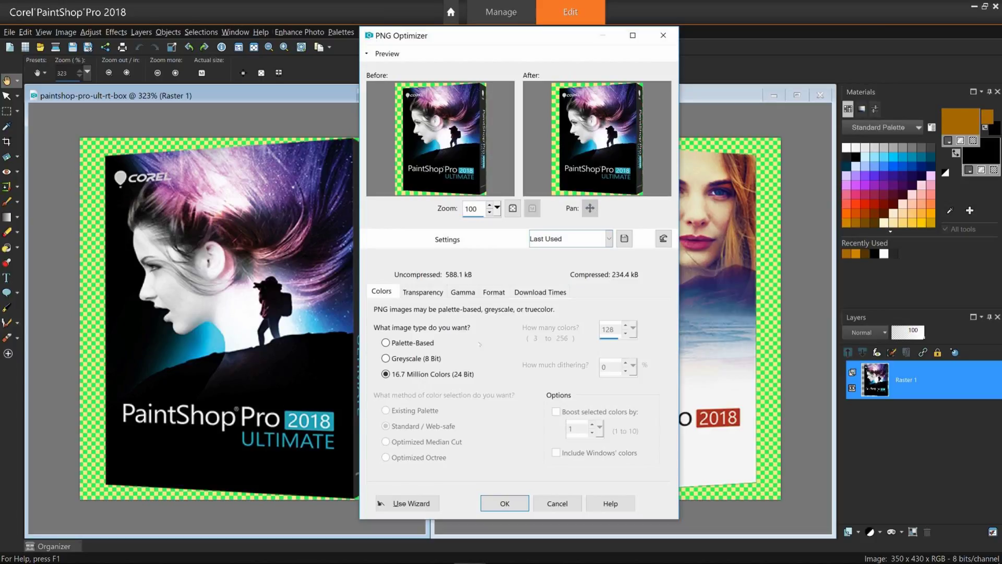
pyautogui.click(425, 343)
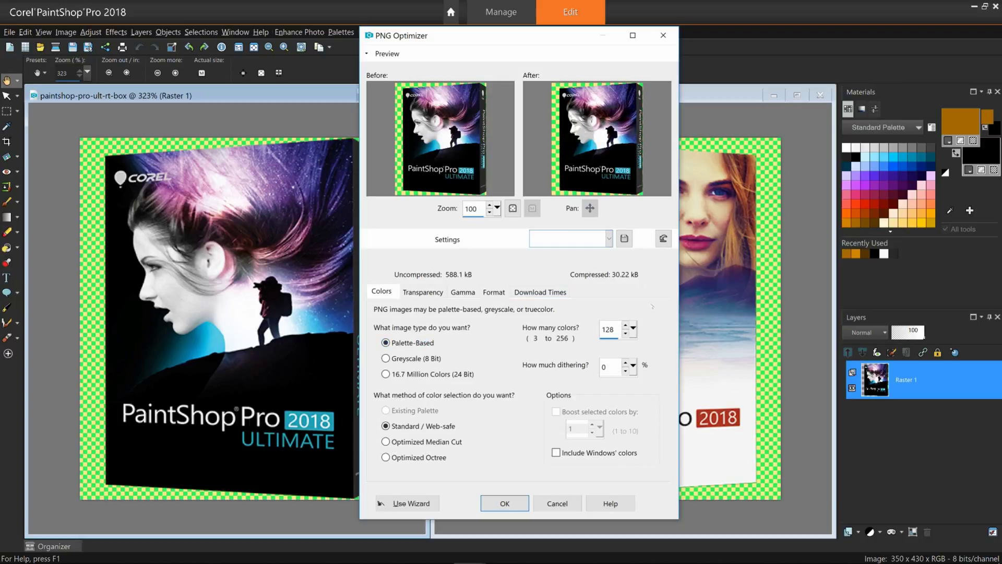
pyautogui.moveTo(476, 209); pyautogui.dragTo(451, 203)
pyautogui.write('500')
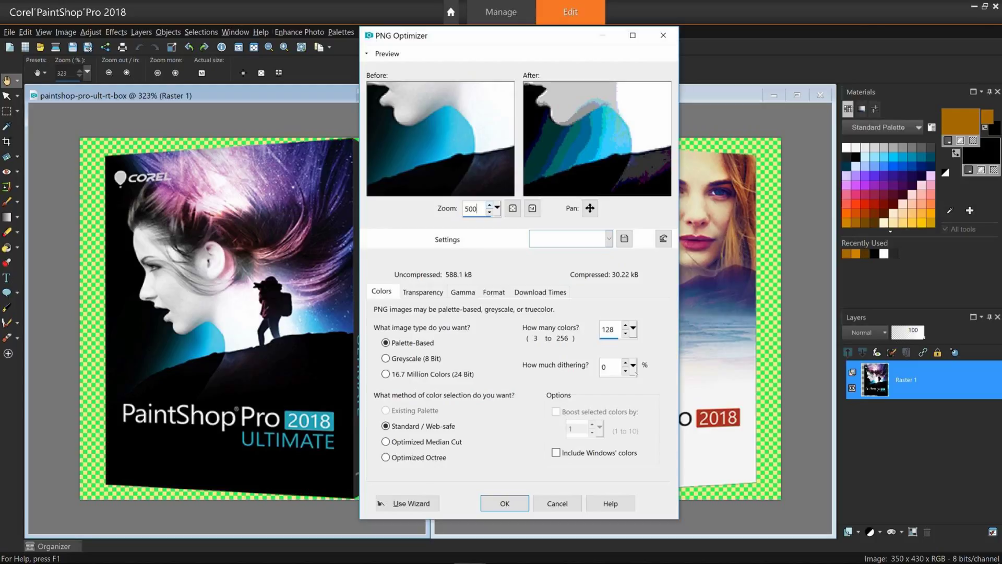
pyautogui.moveTo(634, 367); pyautogui.dragTo(669, 383)
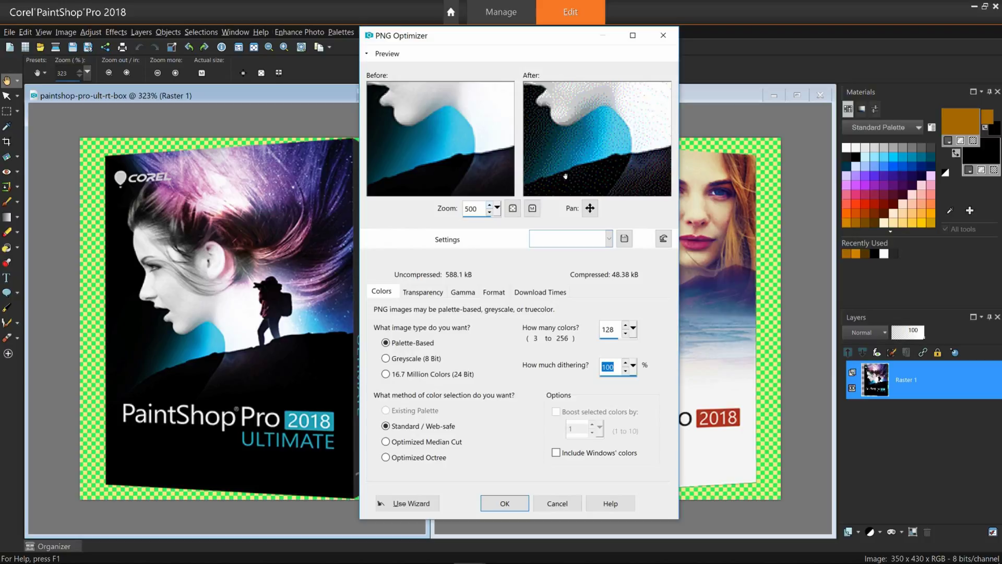
# Step: Fit the previews, try No transparency, restore Single color transparency, then view gamma (45455)
pyautogui.click(513, 208)
pyautogui.click(423, 291)
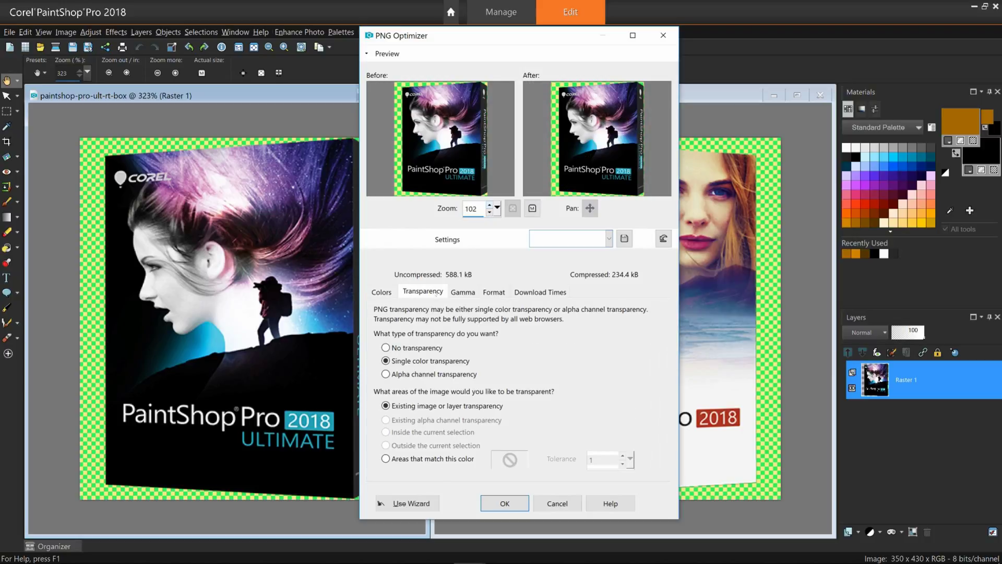
pyautogui.click(429, 349)
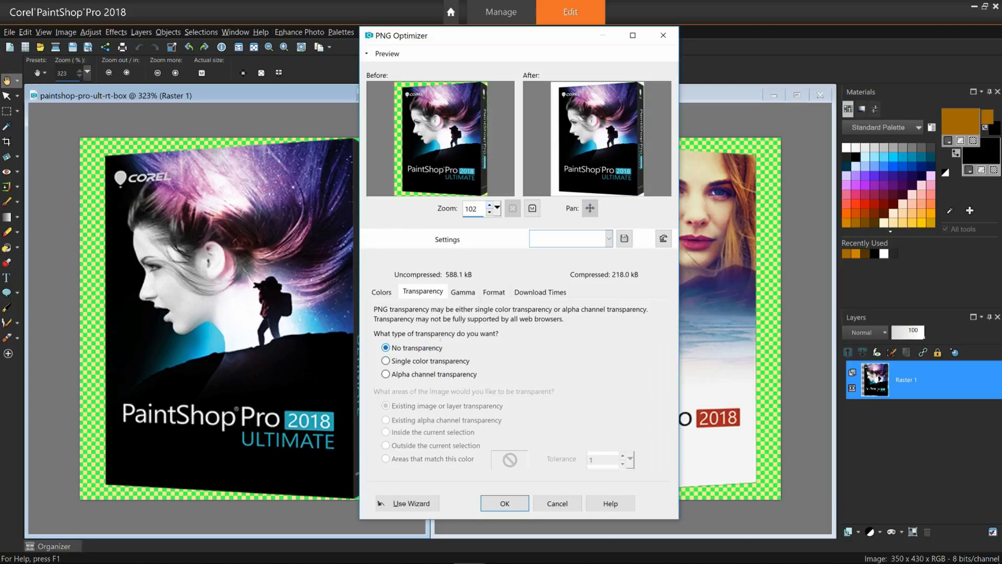
pyautogui.click(457, 361)
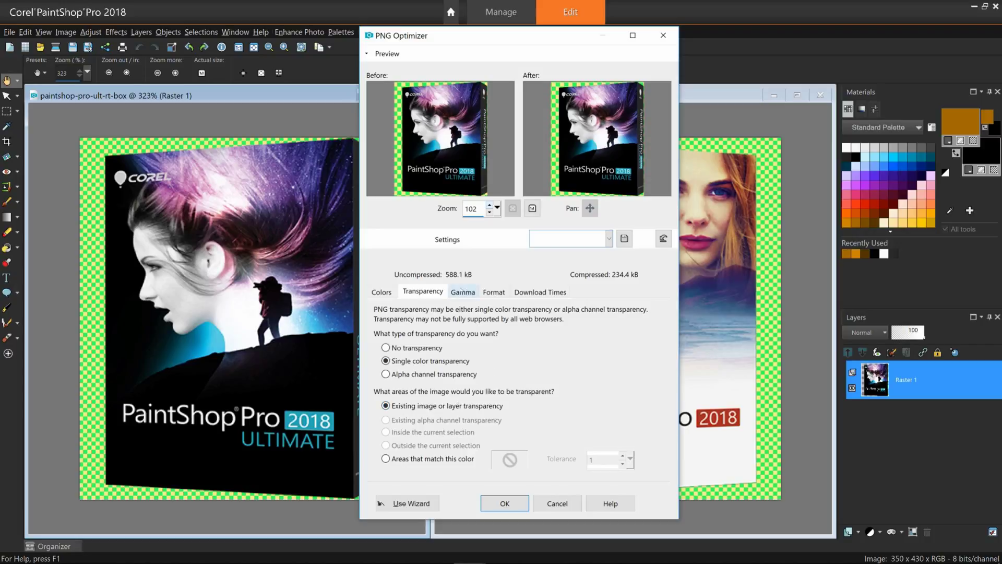
pyautogui.click(462, 292)
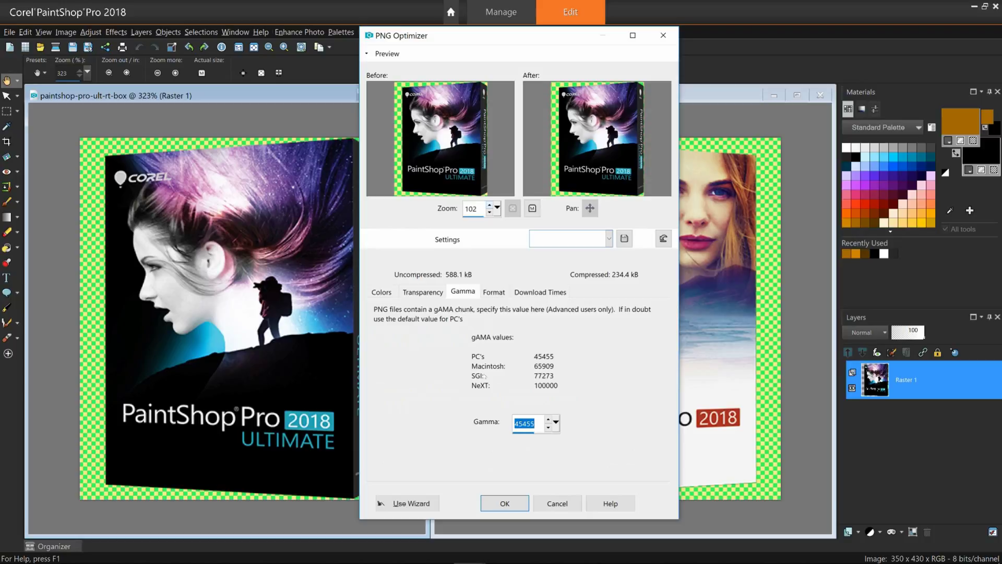
# Step: Make the PNG non-interlaced (216.9 kB estimate), accept, and name the copy 'PNG Image1'
pyautogui.click(501, 293)
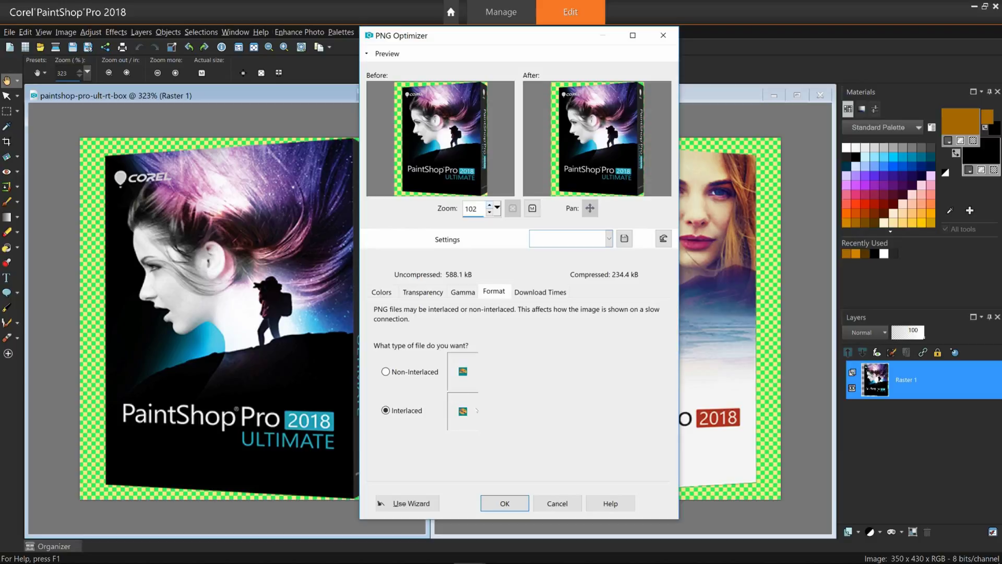
pyautogui.click(387, 372)
pyautogui.click(538, 293)
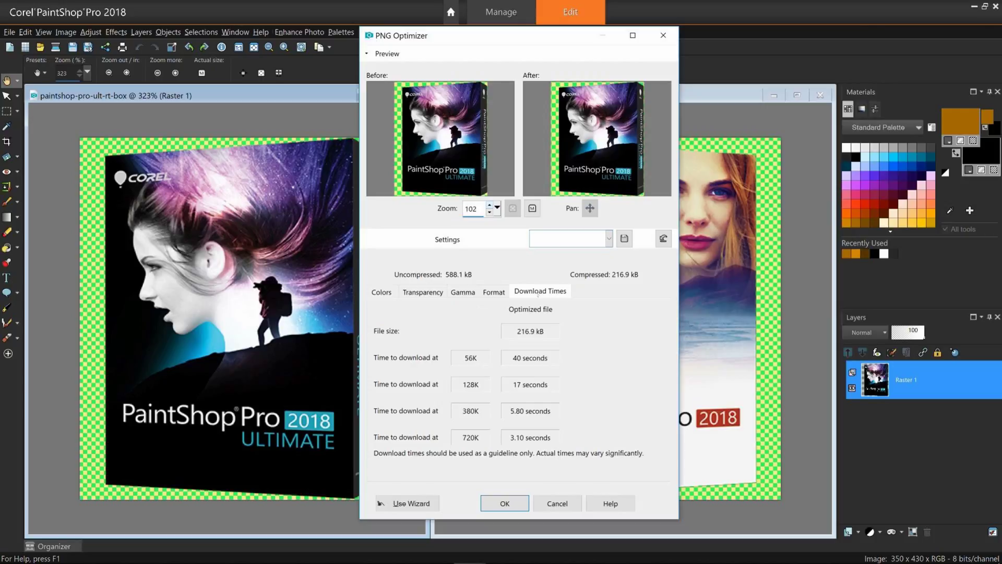
pyautogui.press('Return')
pyautogui.write('PNG')
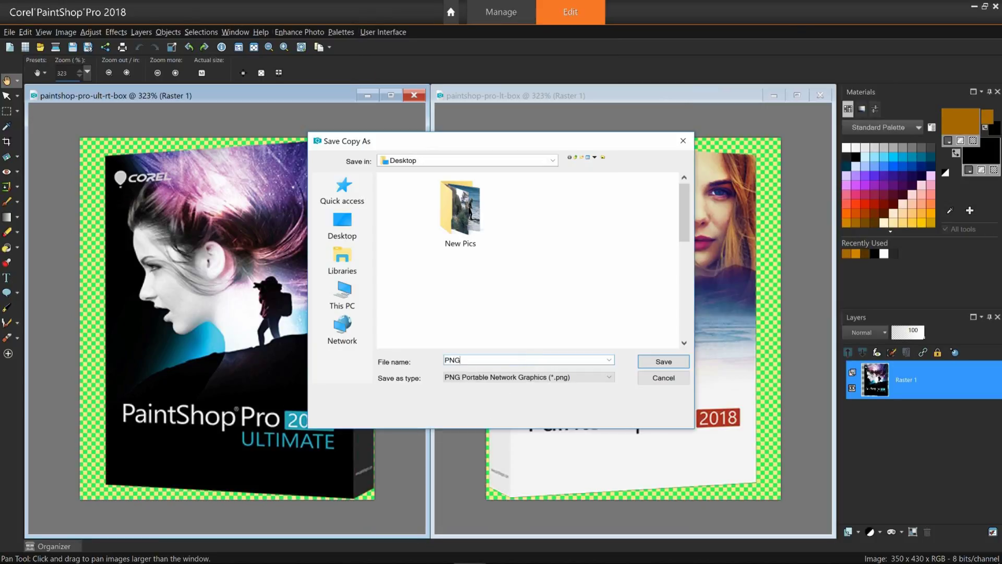
pyautogui.write(' Image1')
# Step: Save PNG Image1 to the Desktop and view it in a maximized Chrome window
pyautogui.press('Return')
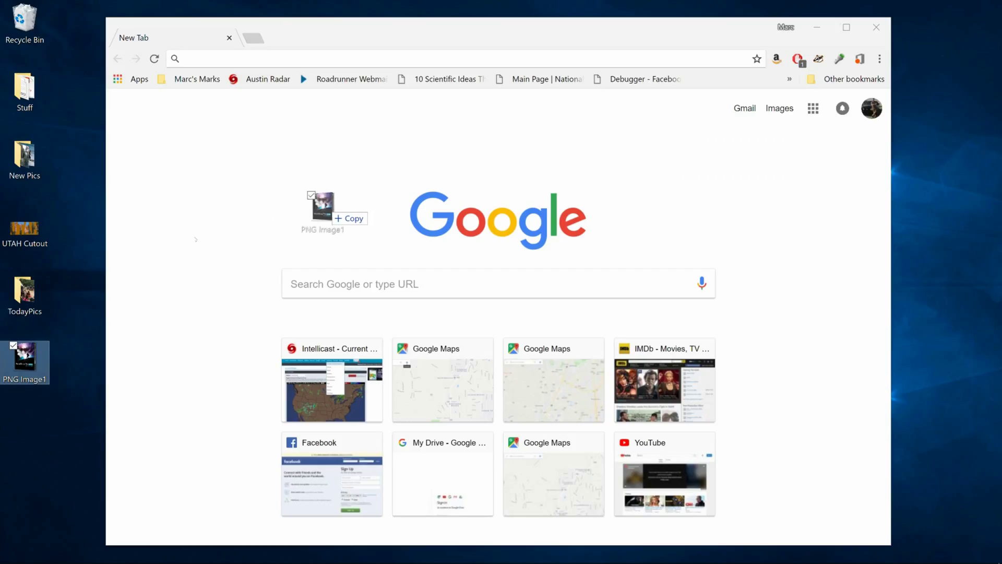
pyautogui.moveTo(352, 201); pyautogui.dragTo(323, 220)
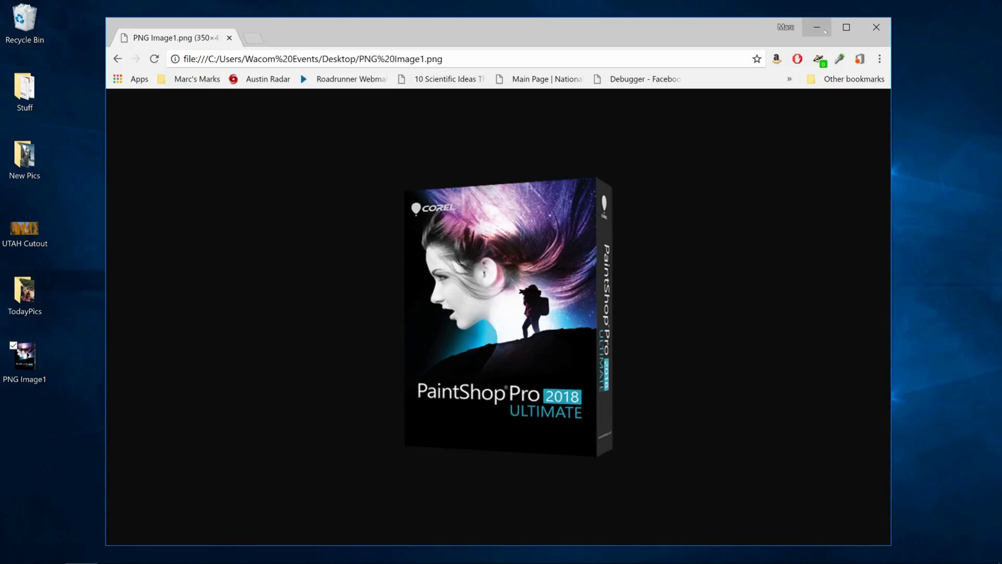
pyautogui.click(846, 27)
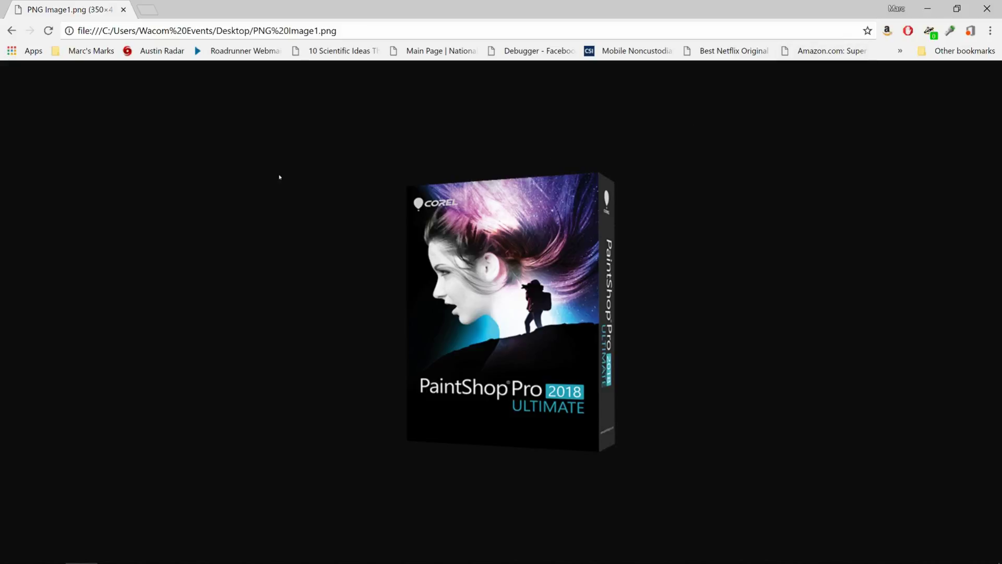
# Step: Using Inspect, set the page background to red, then near-black #020202, to test transparency
pyautogui.rightClick(226, 185)
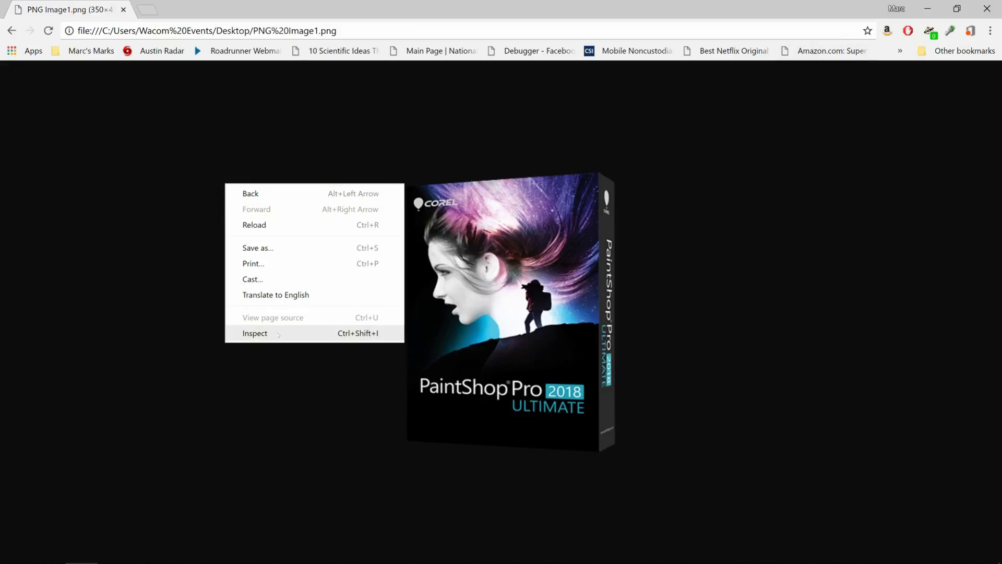
pyautogui.click(279, 335)
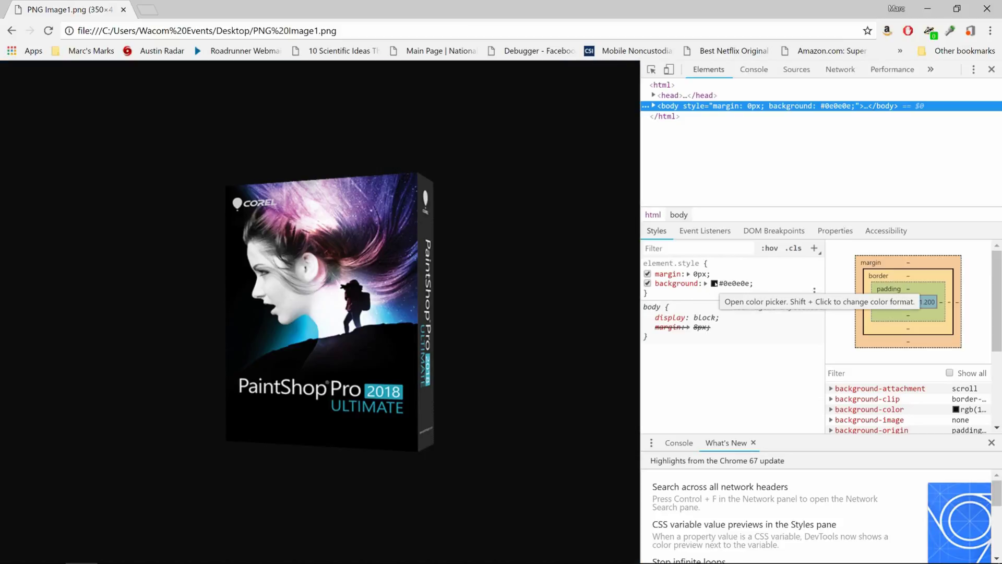
pyautogui.click(714, 284)
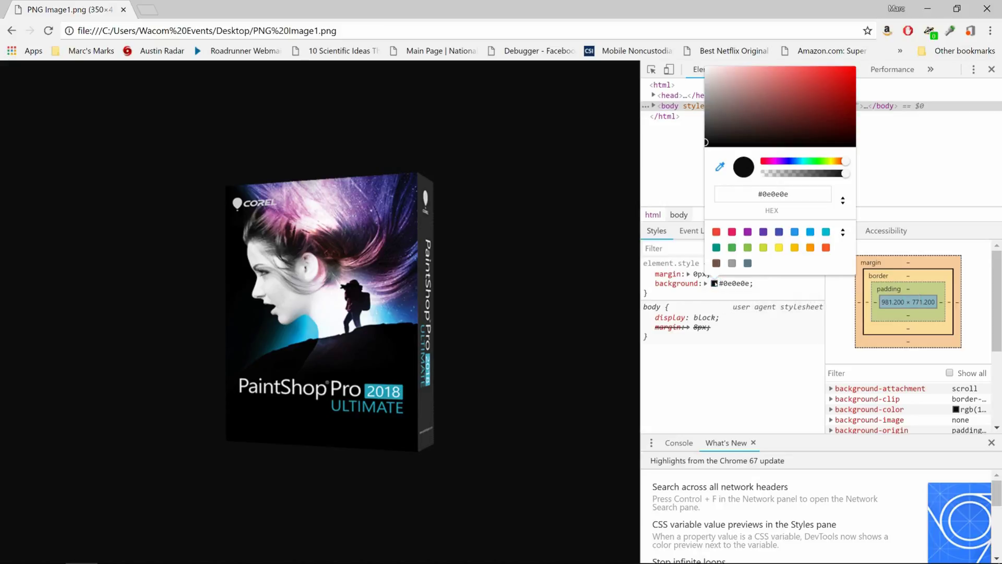
pyautogui.click(843, 74)
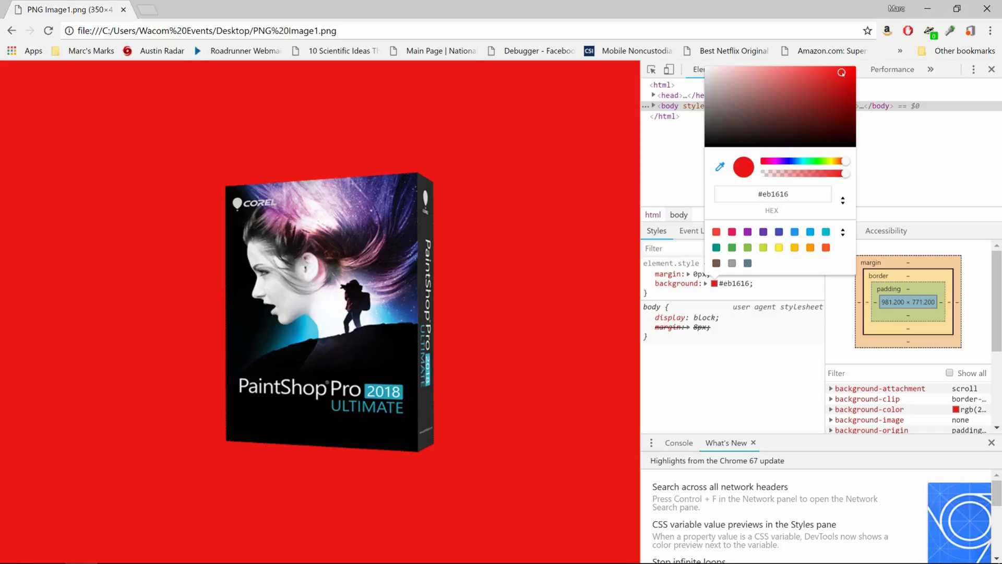
pyautogui.moveTo(707, 144); pyautogui.dragTo(707, 146)
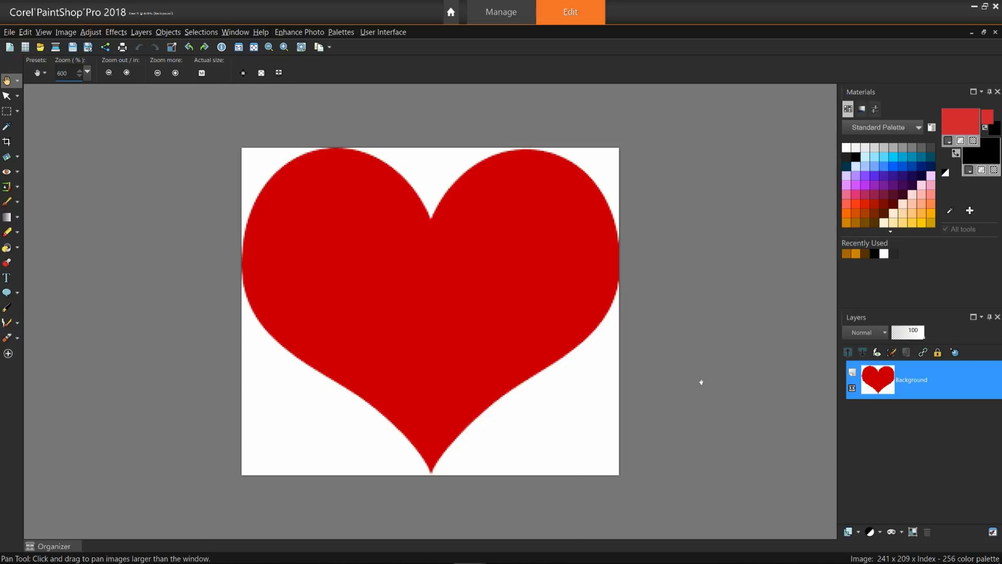
# Step: Promote the heart image's Background layer to the regular layer Raster 1
pyautogui.rightClick(935, 379)
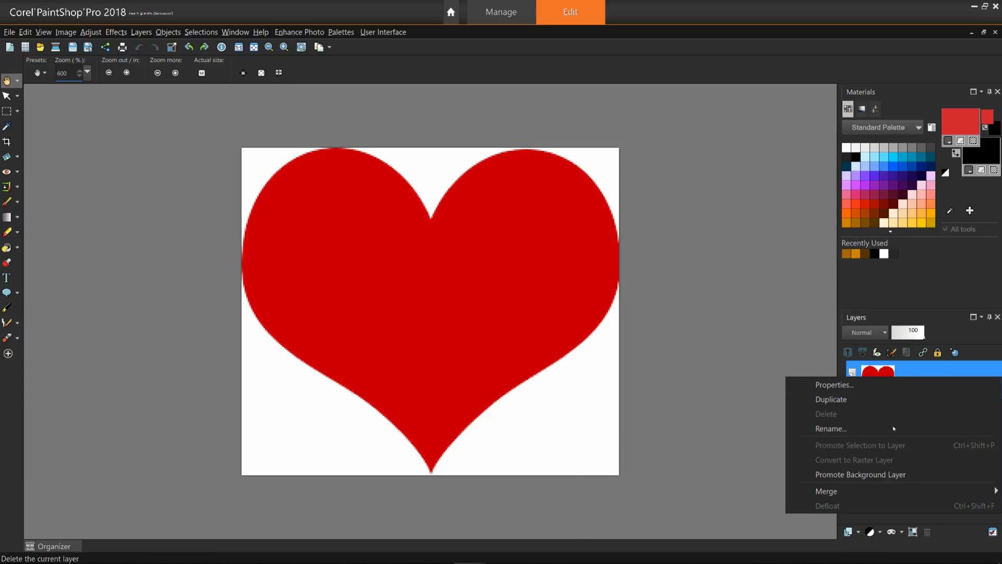
pyautogui.click(896, 476)
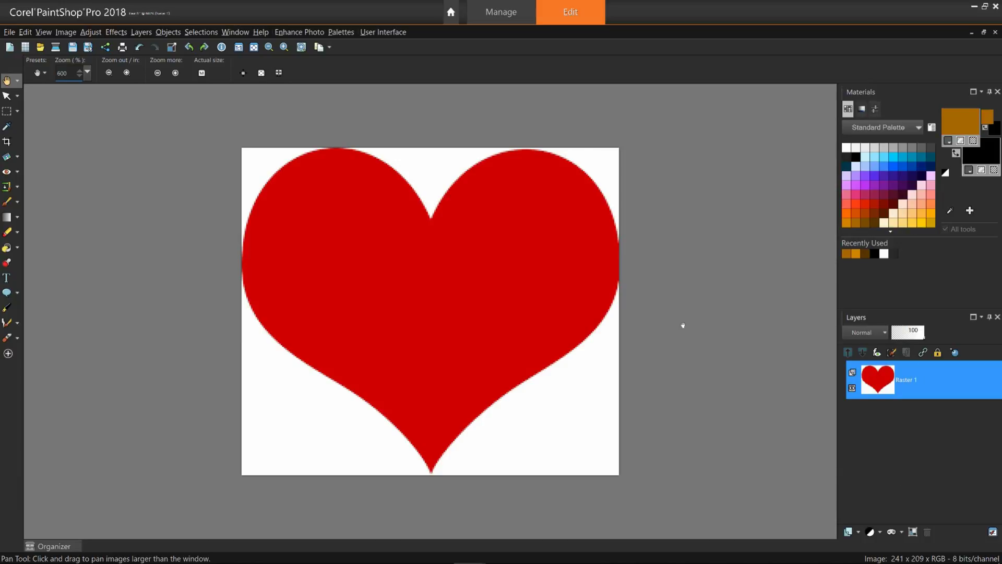
# Step: Export the heart via PNG Optimizer with white areas as the transparent colour, and accept
pyautogui.click(9, 32)
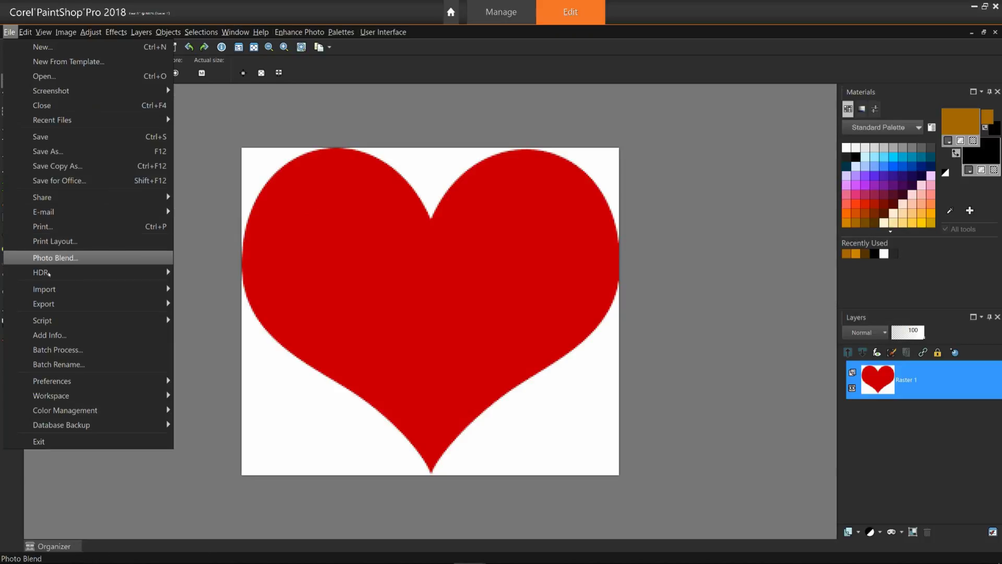
pyautogui.moveTo(54, 306)
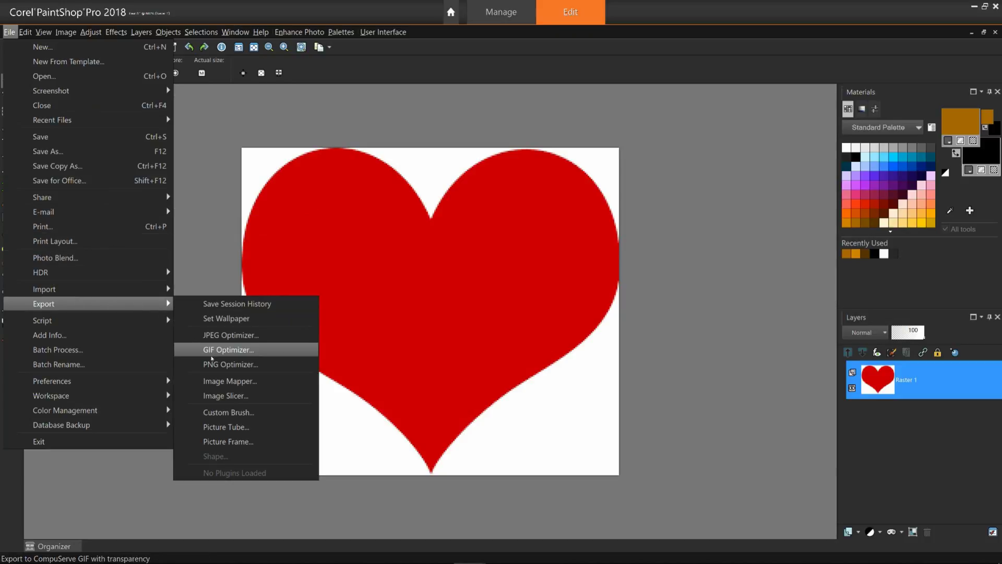
pyautogui.click(211, 364)
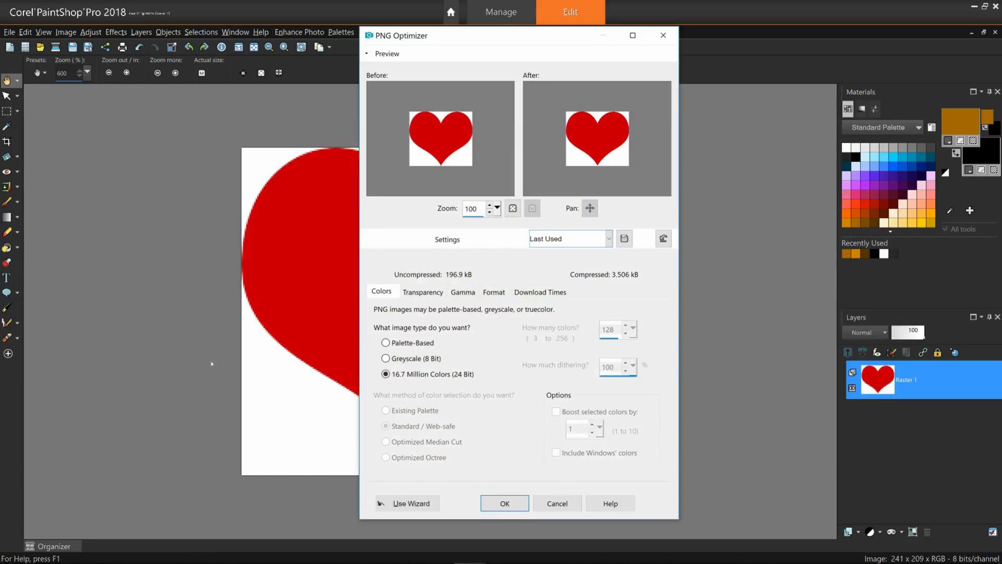
pyautogui.click(423, 291)
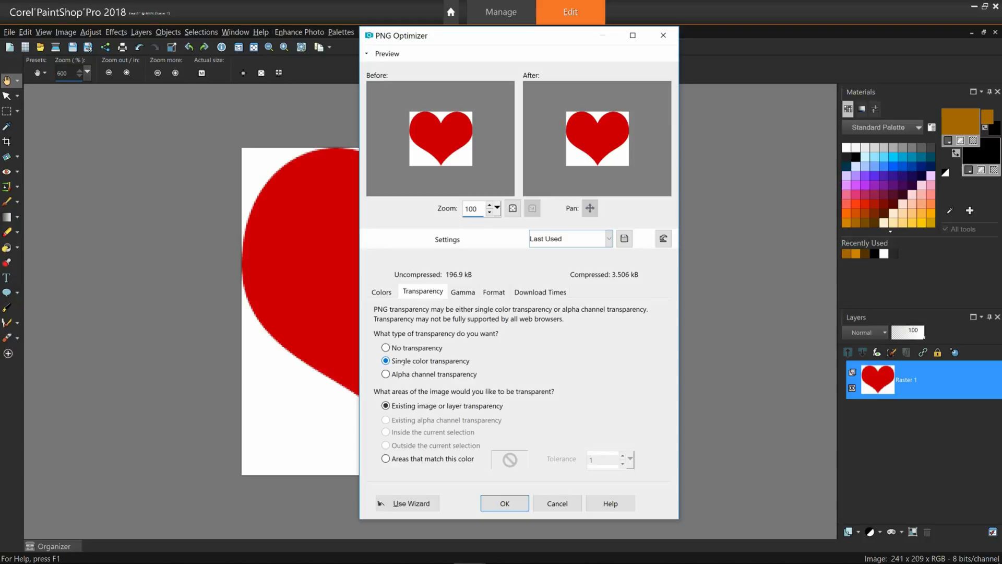
pyautogui.click(386, 458)
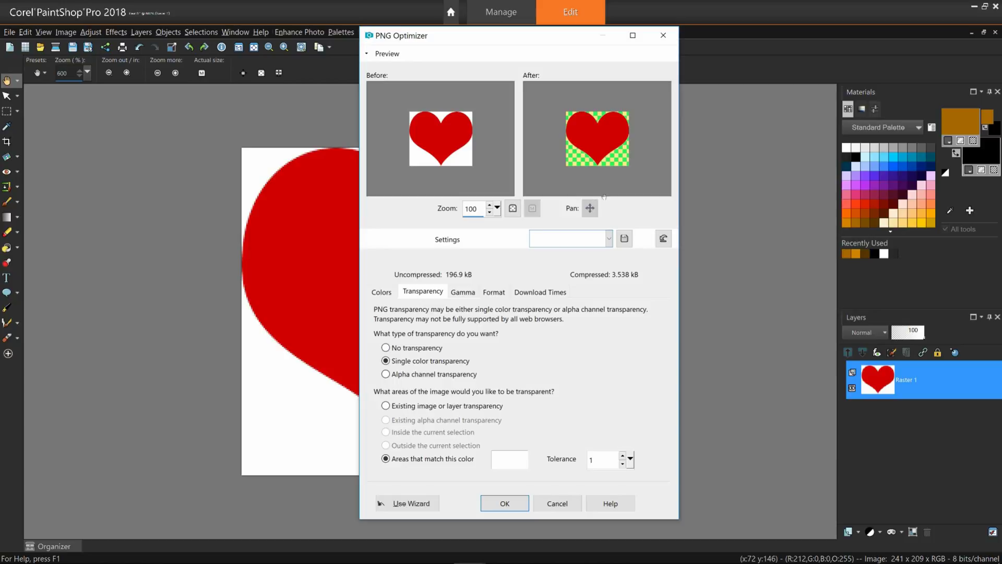
pyautogui.click(505, 503)
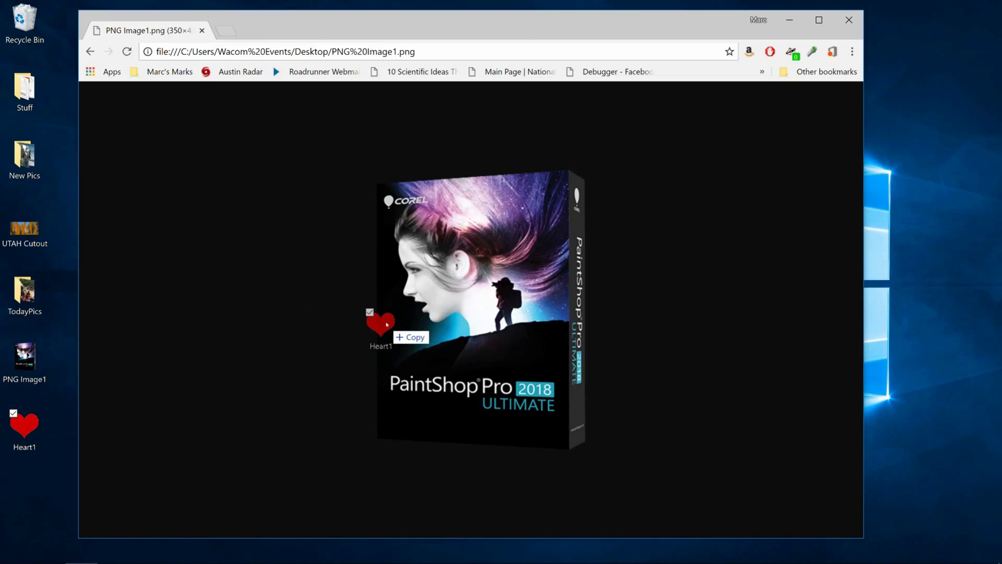
# Step: Drag Heart1.png from the desktop into Chrome to preview the heart without white
pyautogui.moveTo(387, 325); pyautogui.dragTo(386, 325)
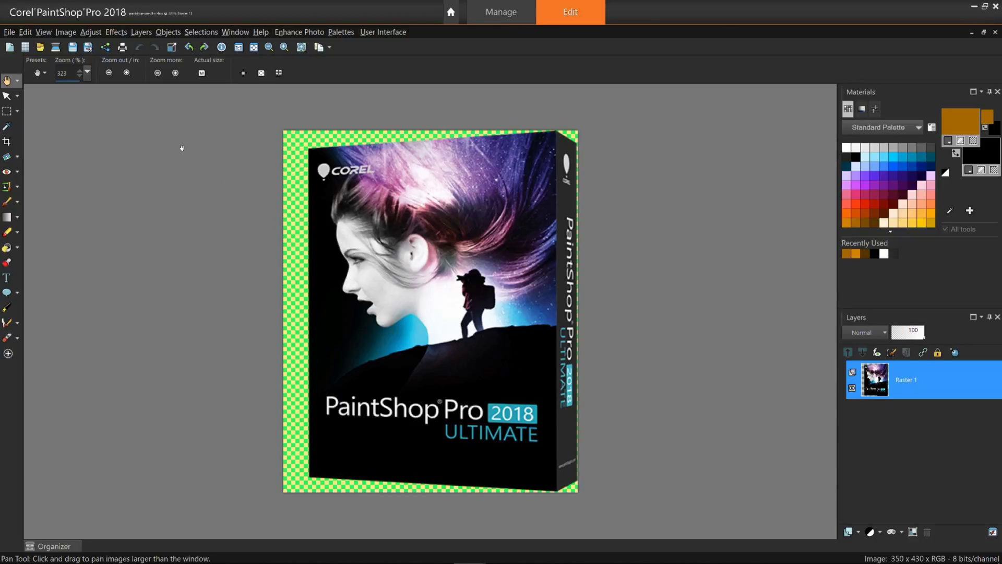
# Step: Launch the PNG Optimizer wizard for the box image from the File > Export menu
pyautogui.click(9, 32)
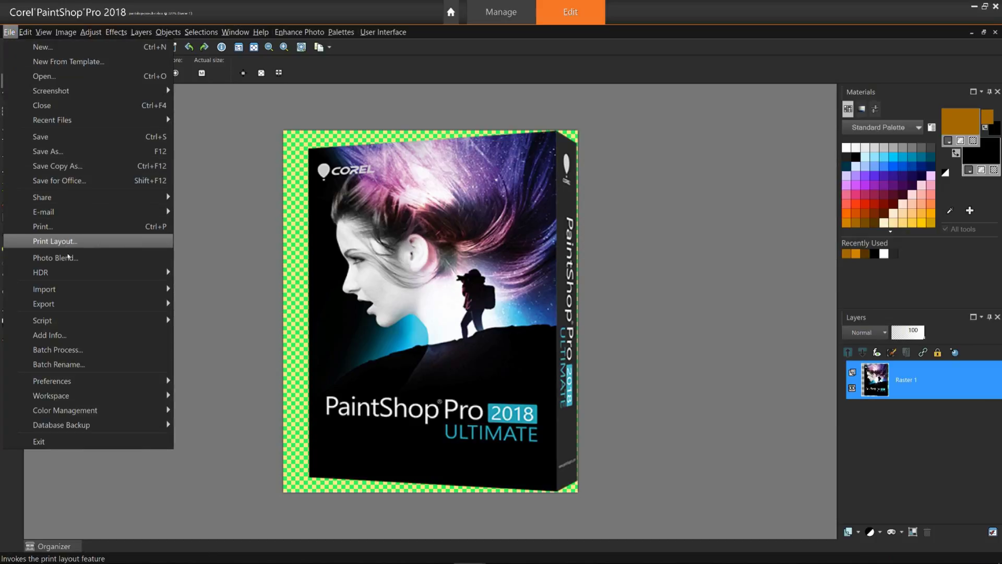
pyautogui.moveTo(130, 304)
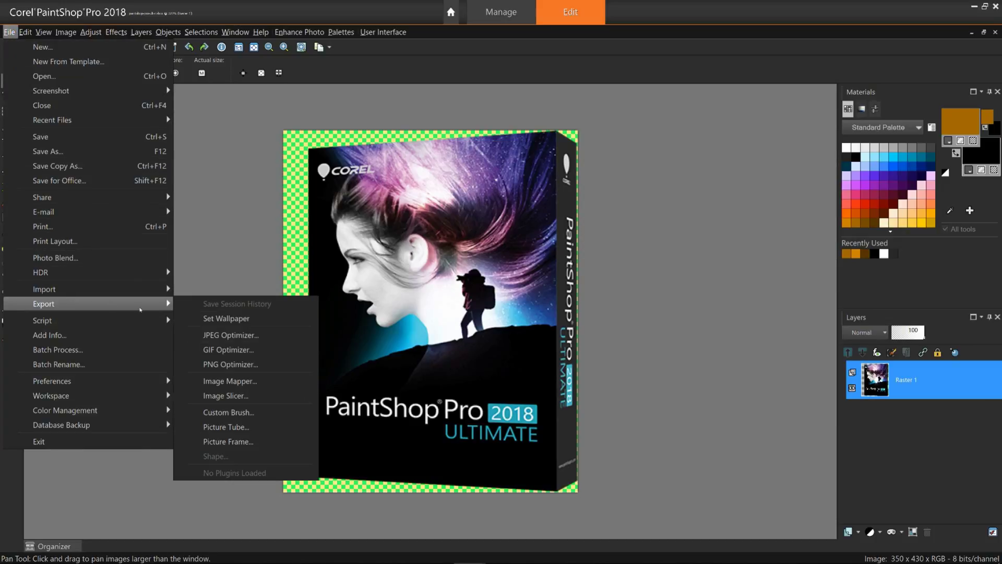
pyautogui.click(264, 367)
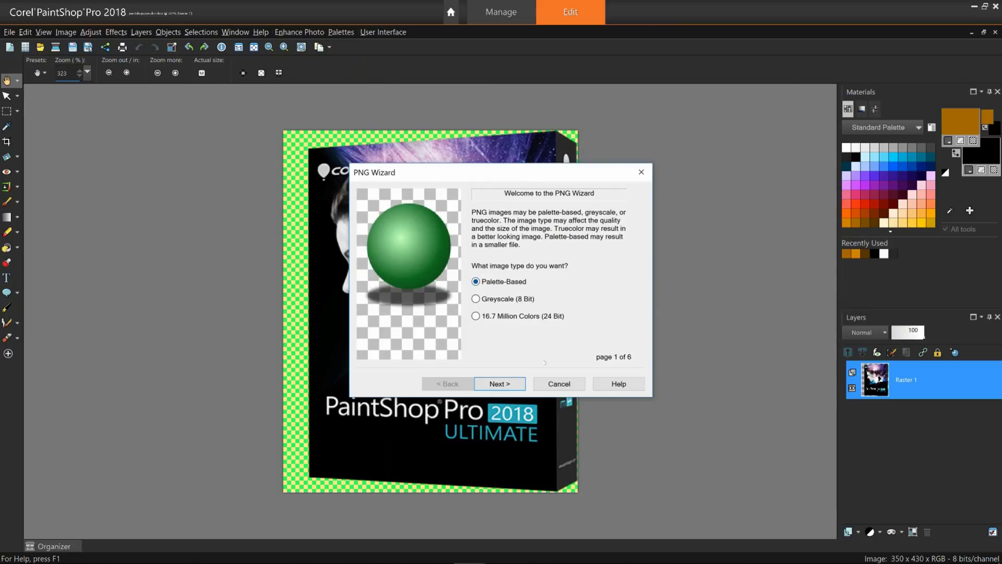
# Step: Pick palette-based, existing transparency and web-safe colours, lower the quality, and reach the preview page
pyautogui.press('Return')
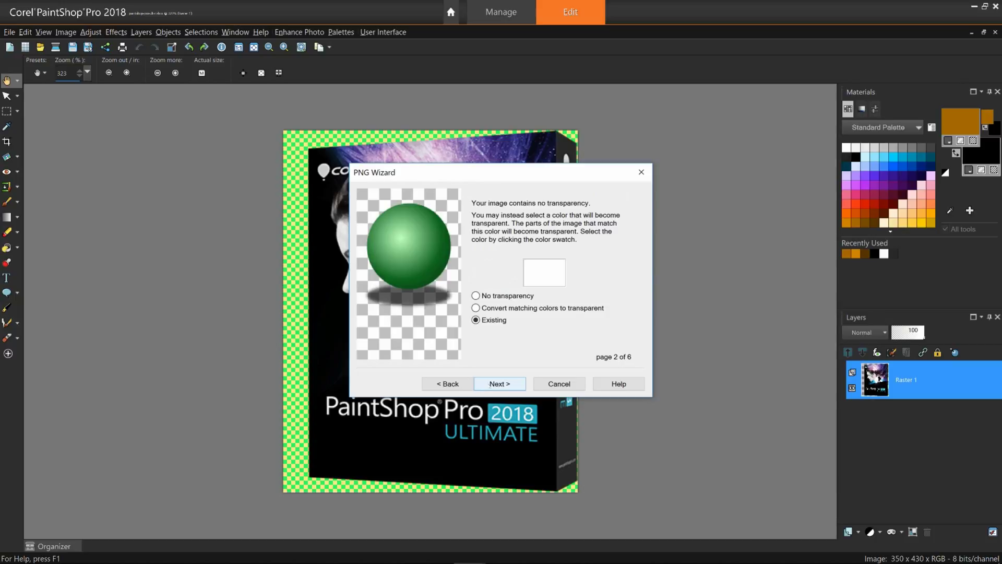
pyautogui.click(509, 386)
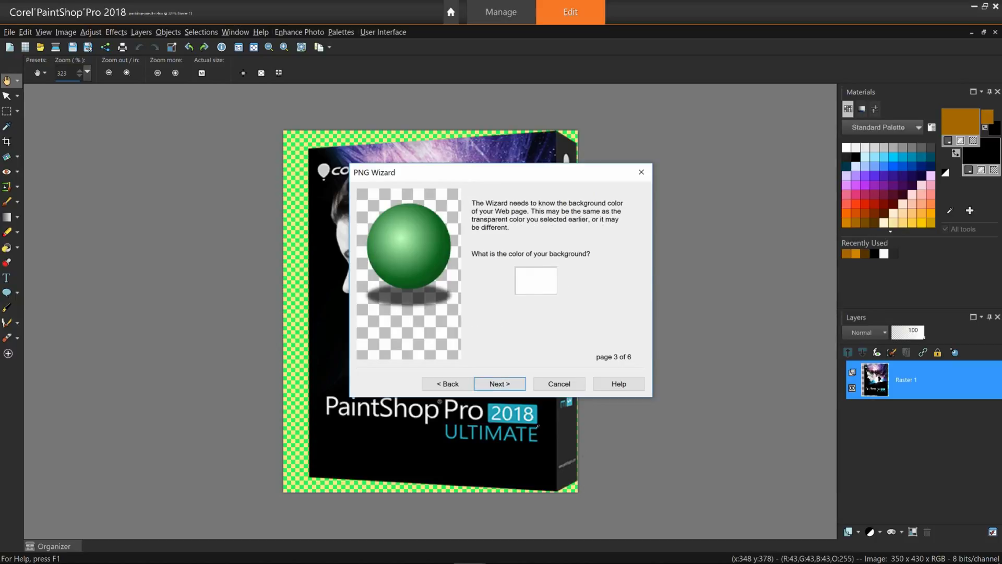
pyautogui.click(508, 385)
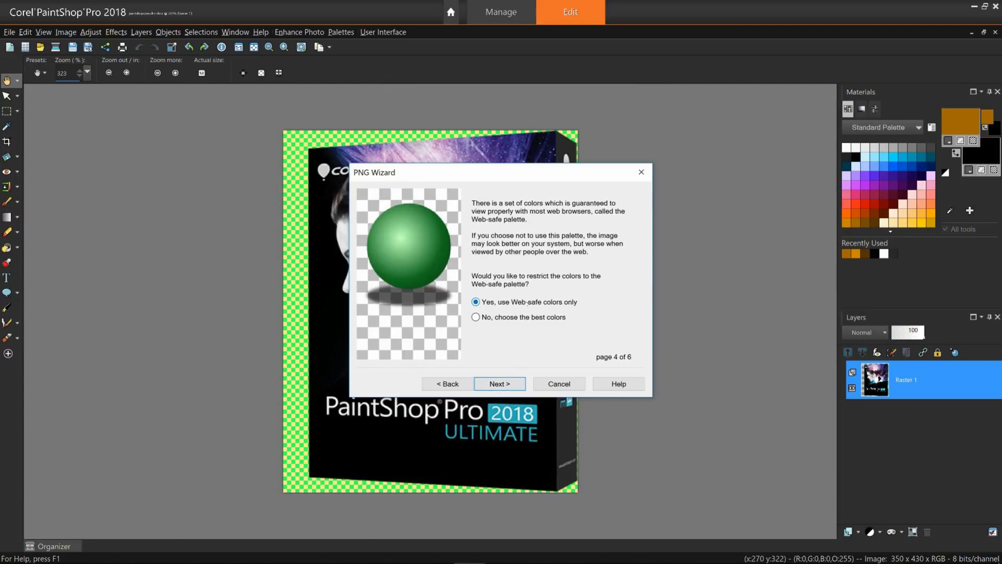
pyautogui.click(519, 386)
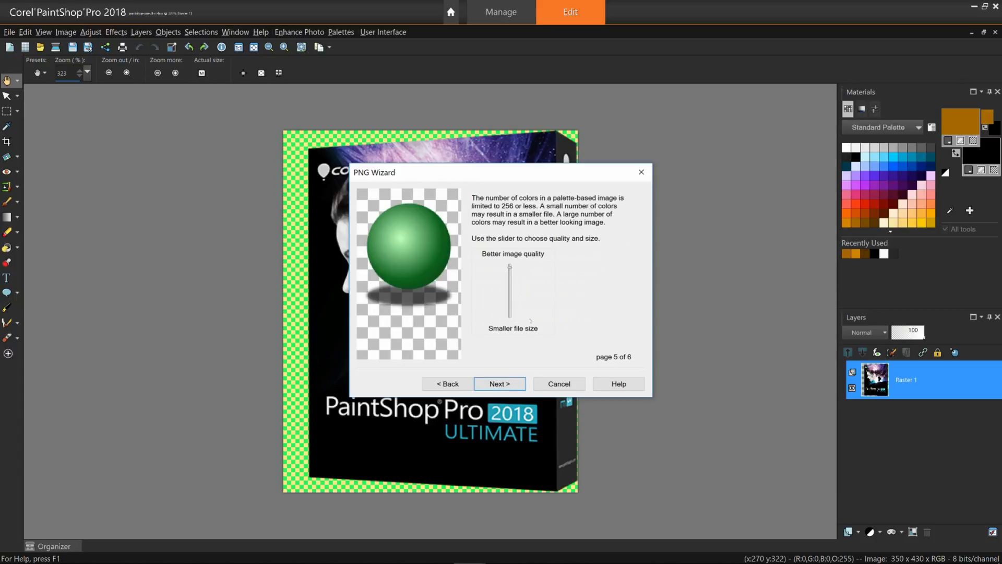
pyautogui.moveTo(510, 269); pyautogui.dragTo(510, 298)
pyautogui.click(499, 384)
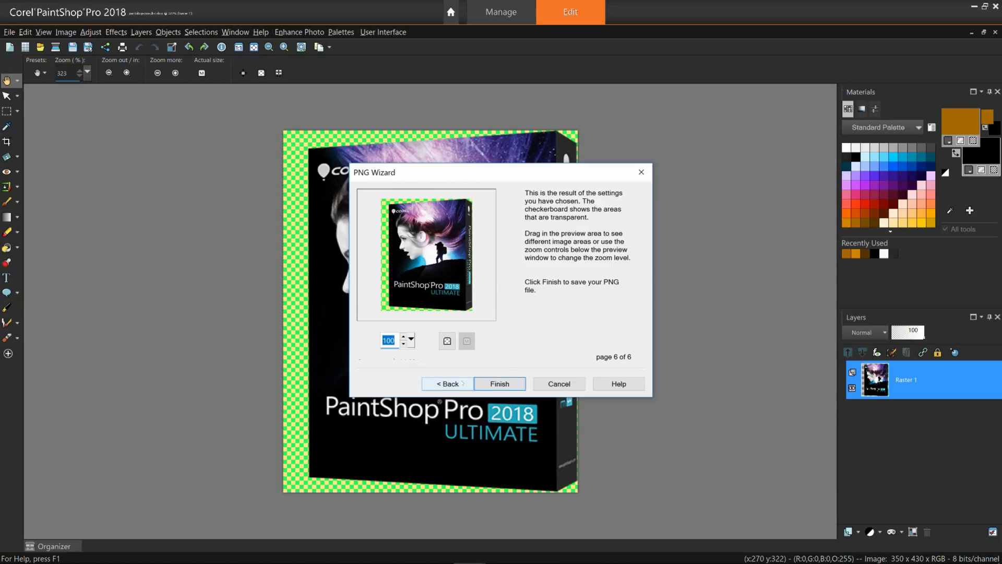
# Step: Return to the transparency page, switch to No transparency, and preview the opaque box
pyautogui.click(462, 383)
pyautogui.click(462, 383)
pyautogui.click(462, 382)
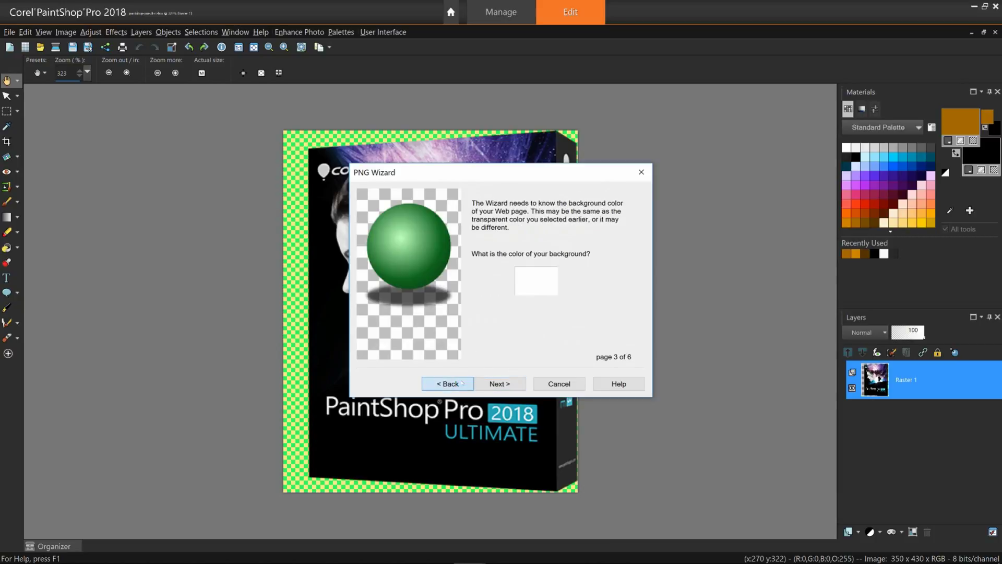
pyautogui.click(461, 382)
pyautogui.click(475, 296)
pyautogui.click(496, 384)
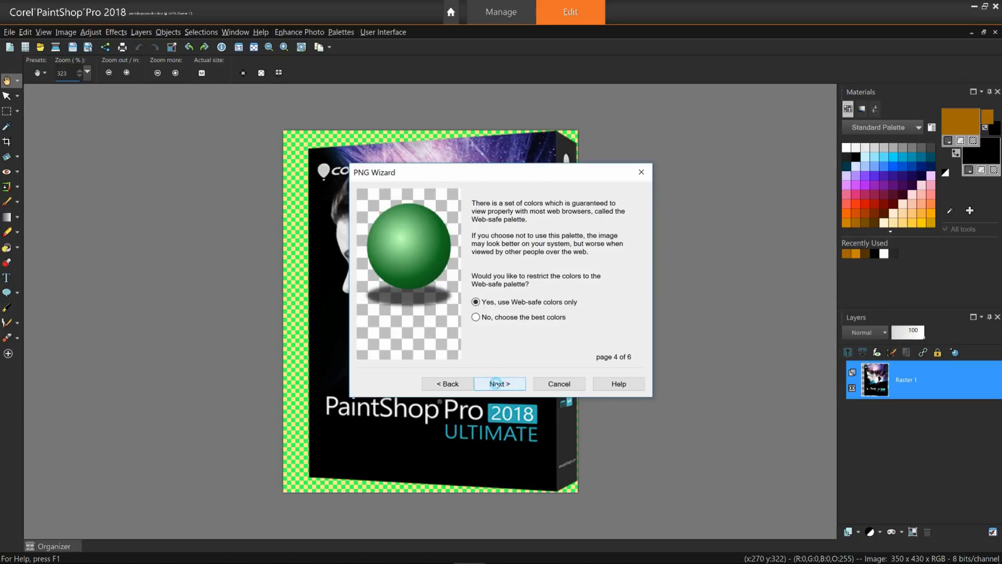
pyautogui.click(496, 383)
pyautogui.click(496, 384)
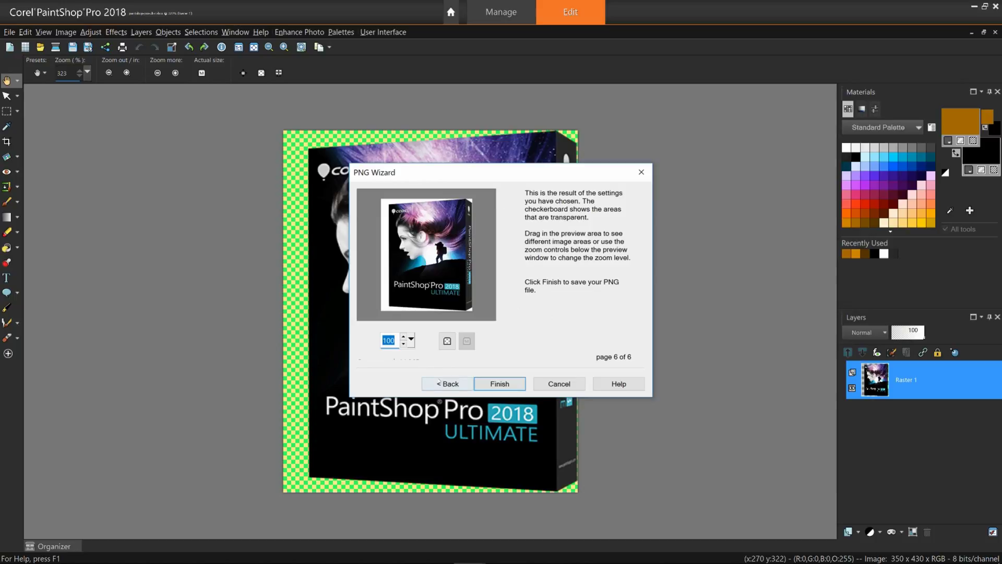
# Step: Restore Existing transparency, check the preview again, and finish to reach the PNG save dialog
pyautogui.click(439, 384)
pyautogui.click(439, 383)
pyautogui.click(439, 384)
pyautogui.click(439, 384)
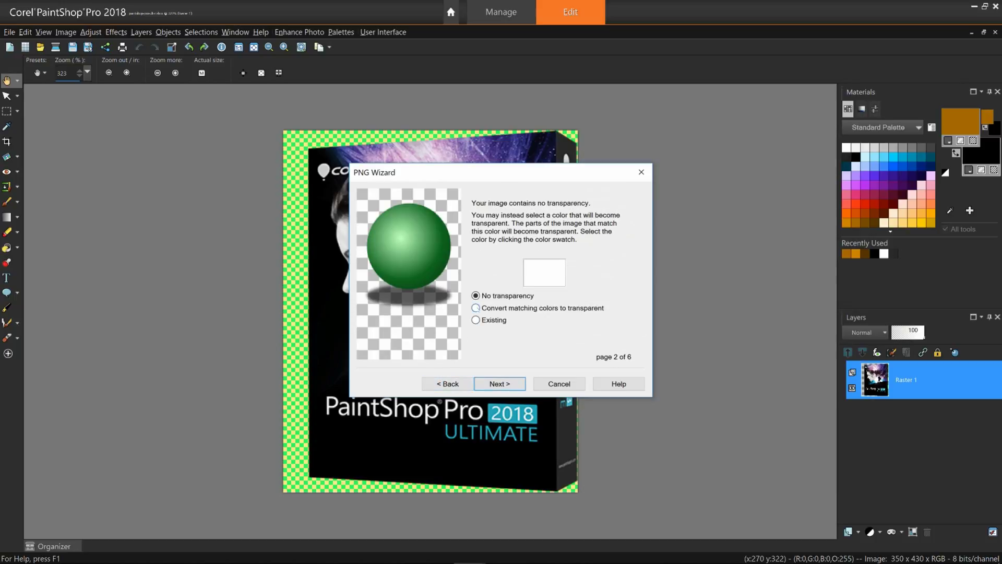
pyautogui.click(475, 319)
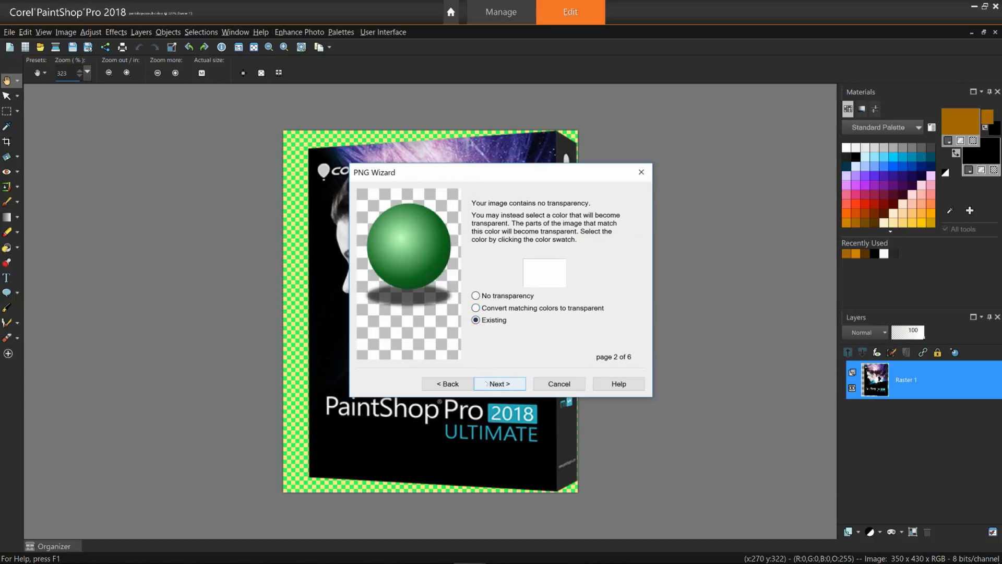
pyautogui.click(485, 383)
pyautogui.click(486, 383)
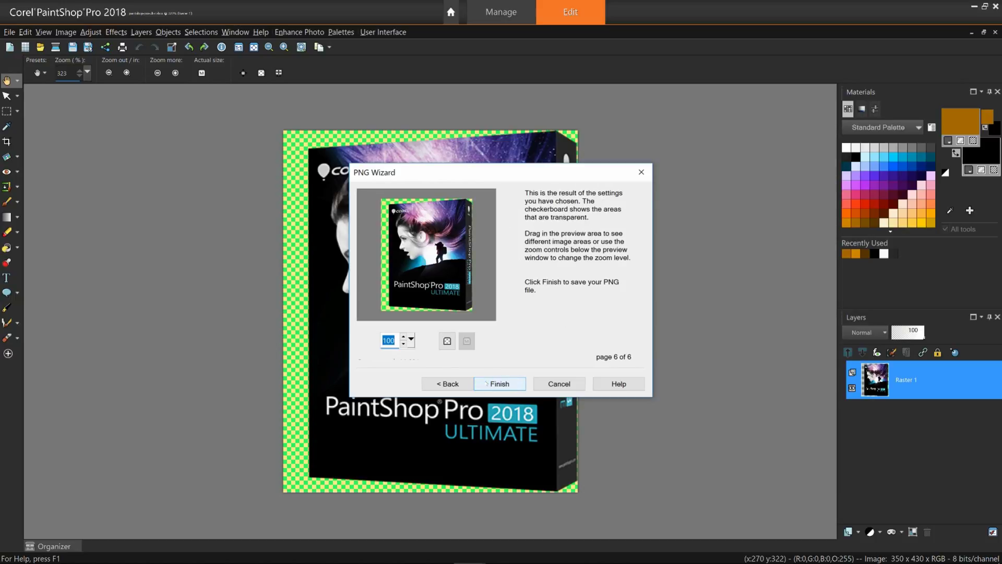
pyautogui.click(487, 384)
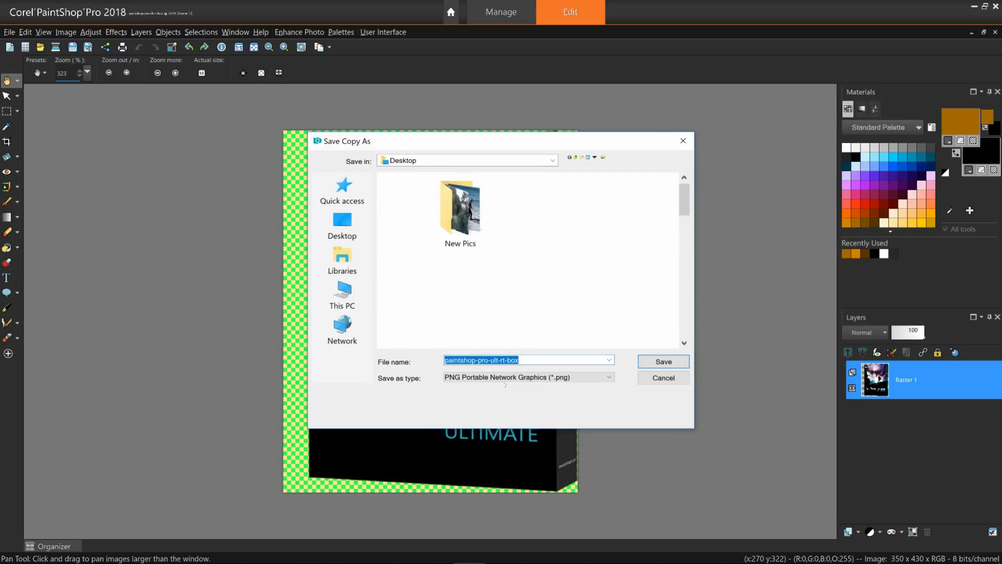